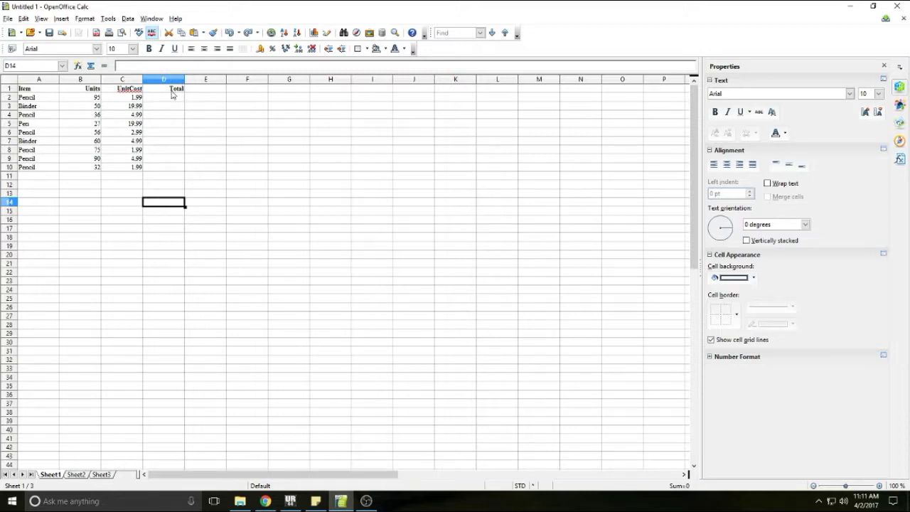
Step: Try appending +2 to the unit cost in C2 without a leading equals sign, and undo the edit
{"action": "left_click", "coordinate": [135, 100]}
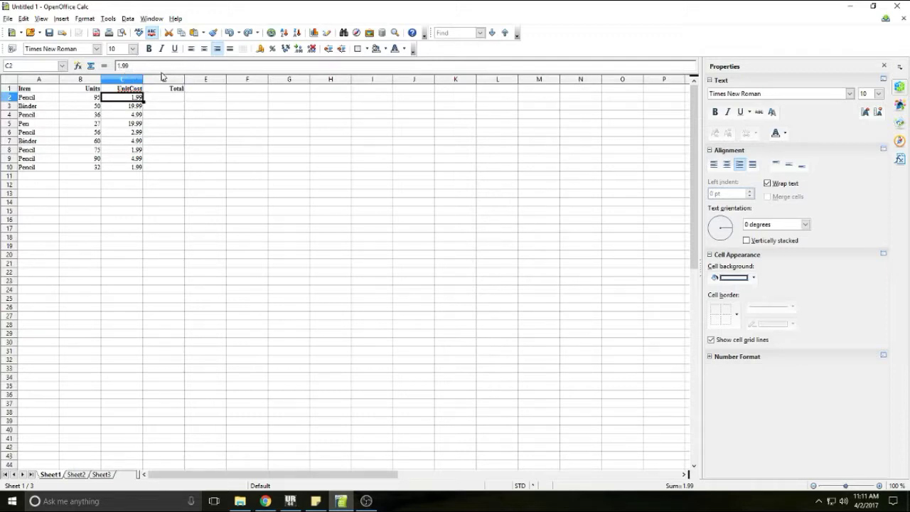
{"action": "left_click", "coordinate": [158, 68]}
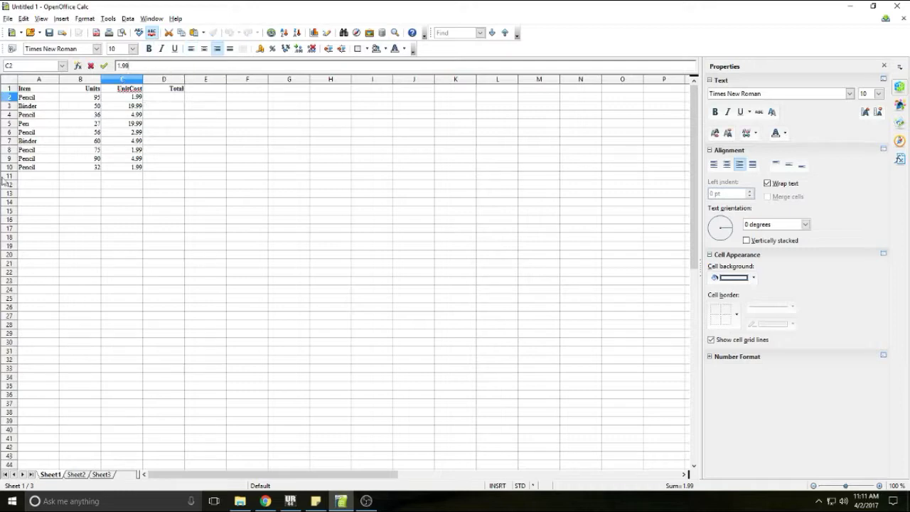
{"action": "type", "text": "+D"}
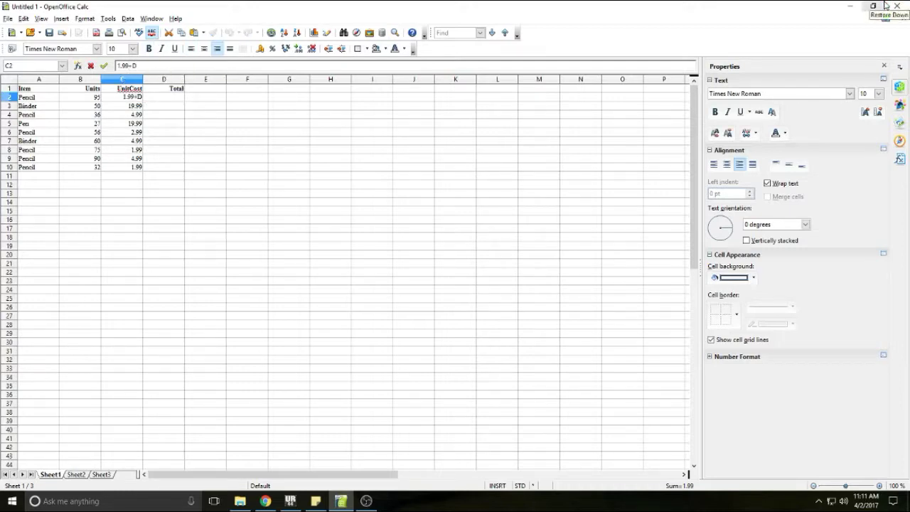
{"action": "key", "text": "BackSpace"}
{"action": "type", "text": "2"}
{"action": "key", "text": "Return"}
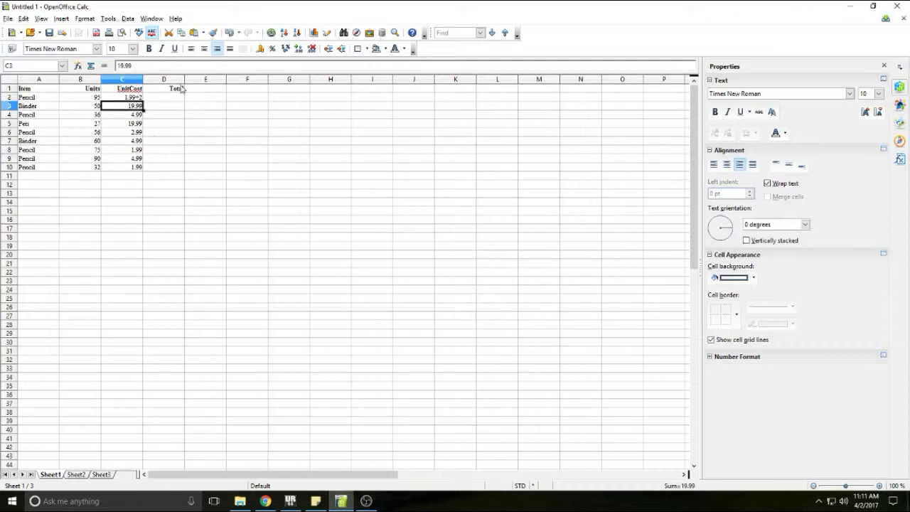
{"action": "key", "text": "ctrl+z"}
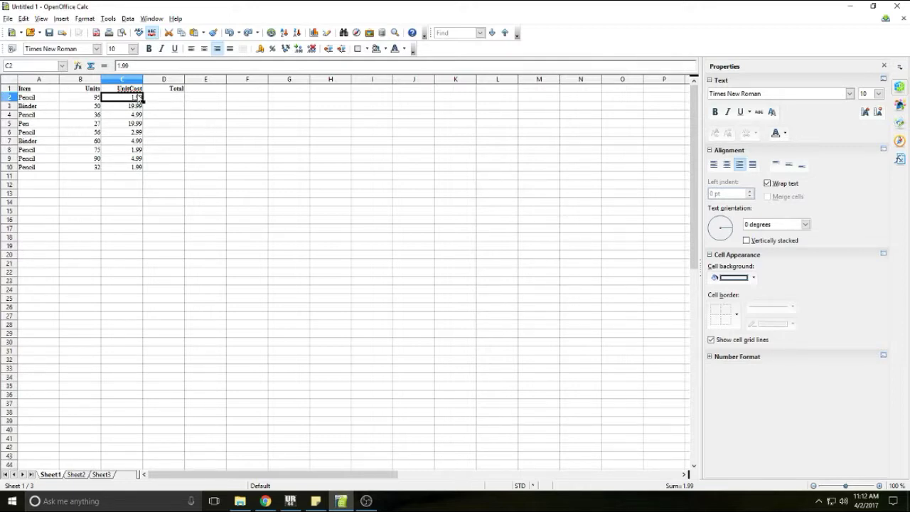
{"action": "left_click", "coordinate": [167, 100]}
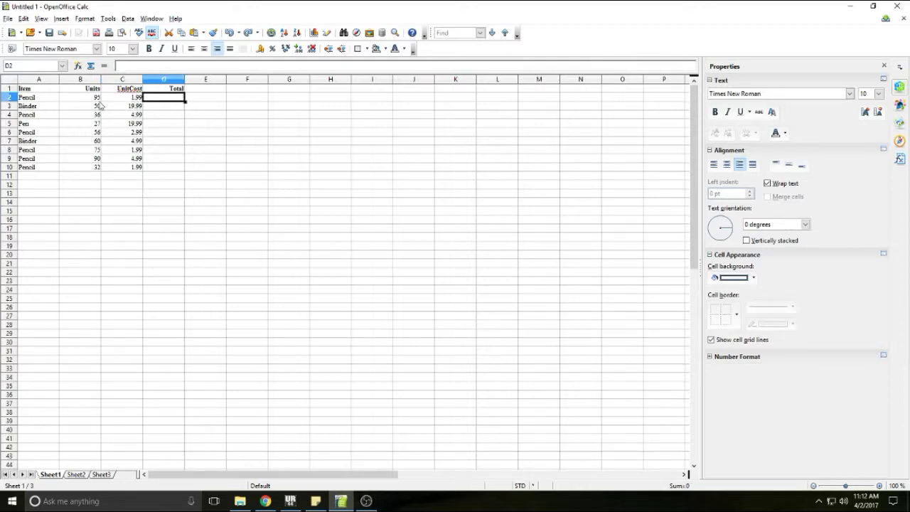
{"action": "left_click", "coordinate": [122, 107]}
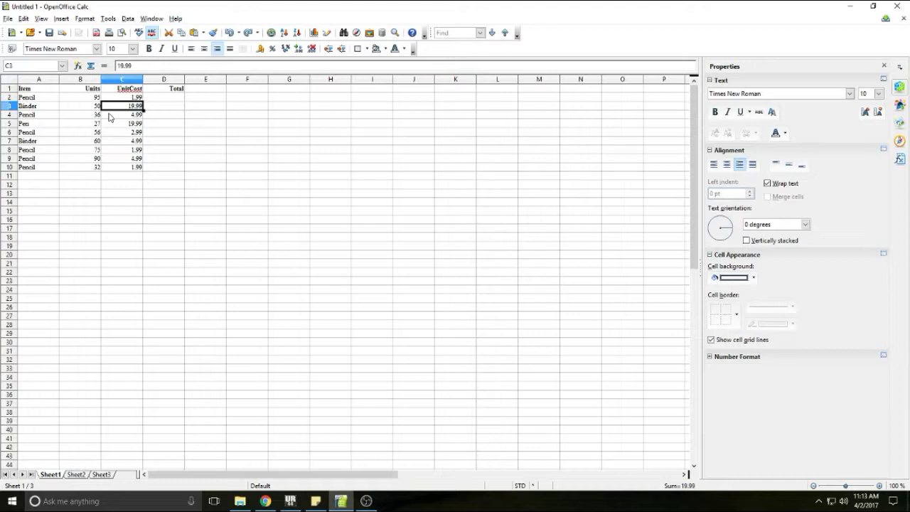
{"action": "left_click", "coordinate": [96, 98]}
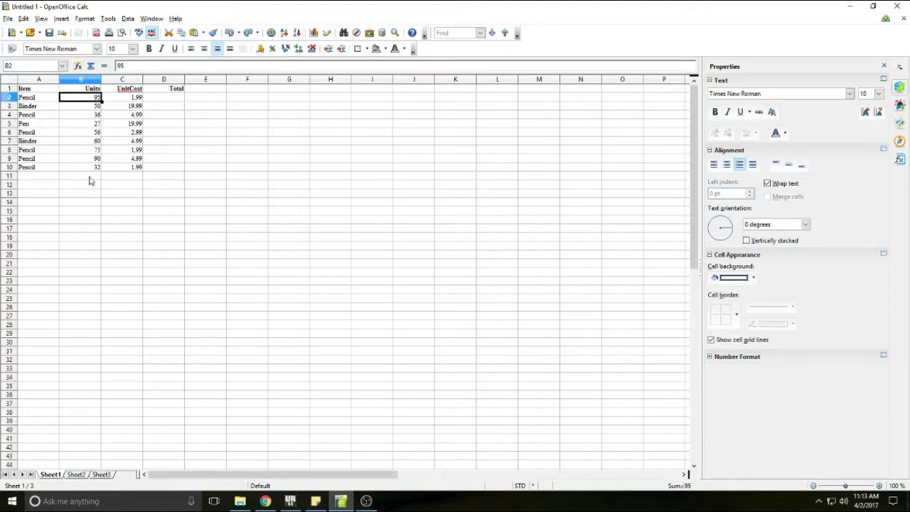
{"action": "left_click", "coordinate": [89, 177]}
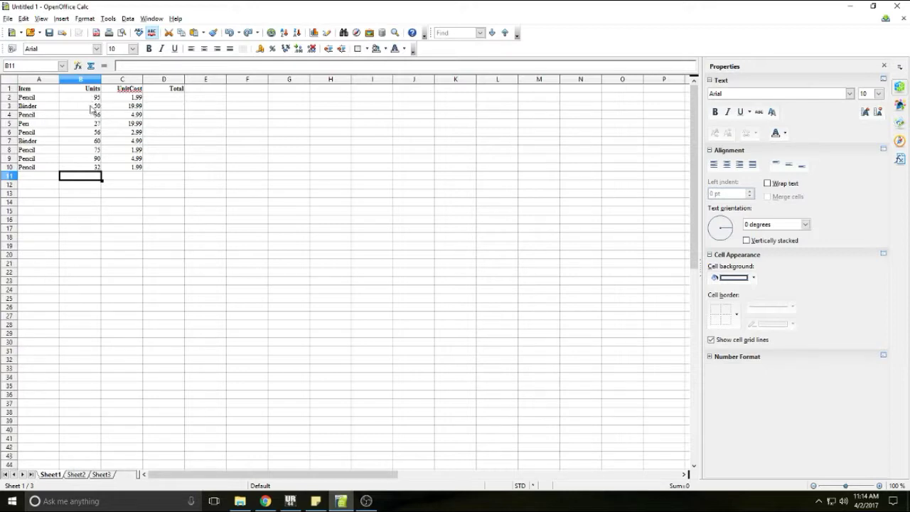
{"action": "left_click", "coordinate": [76, 186]}
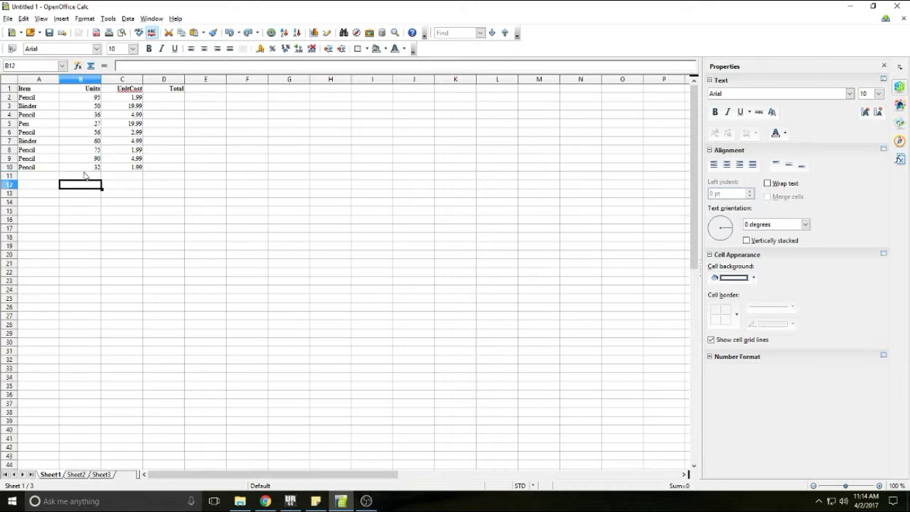
Step: Add the first two Units values in cell B11 with the formula =B2+B3
{"action": "left_click", "coordinate": [84, 175]}
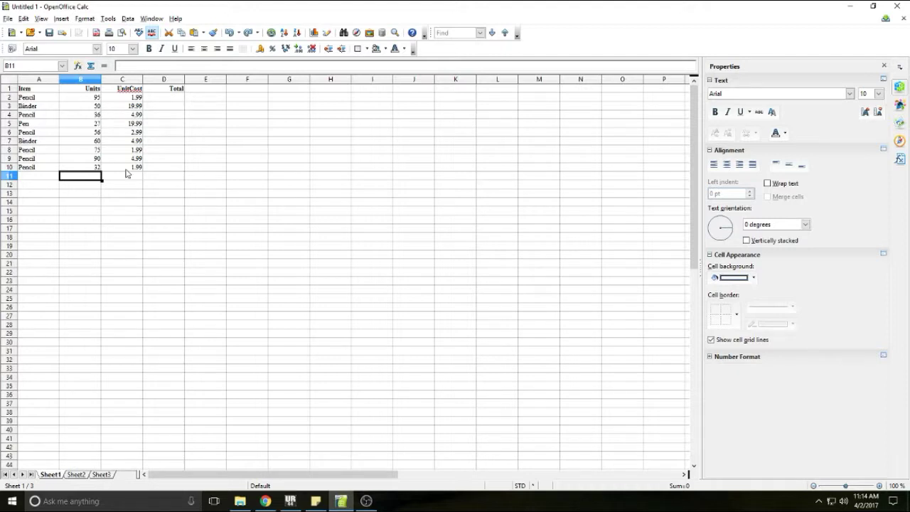
{"action": "type", "text": "="}
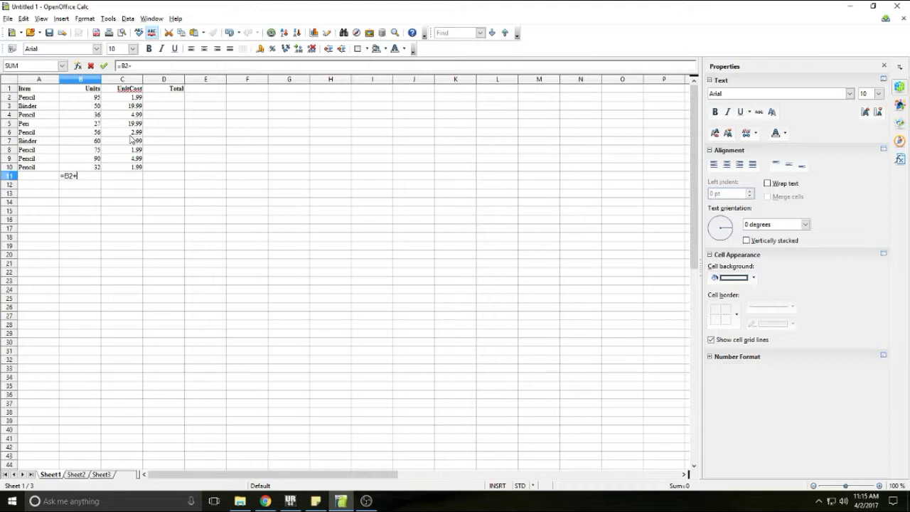
{"action": "type", "text": "N"}
{"action": "key", "text": "BackSpace"}
{"action": "type", "text": "B3"}
{"action": "key", "text": "Return"}
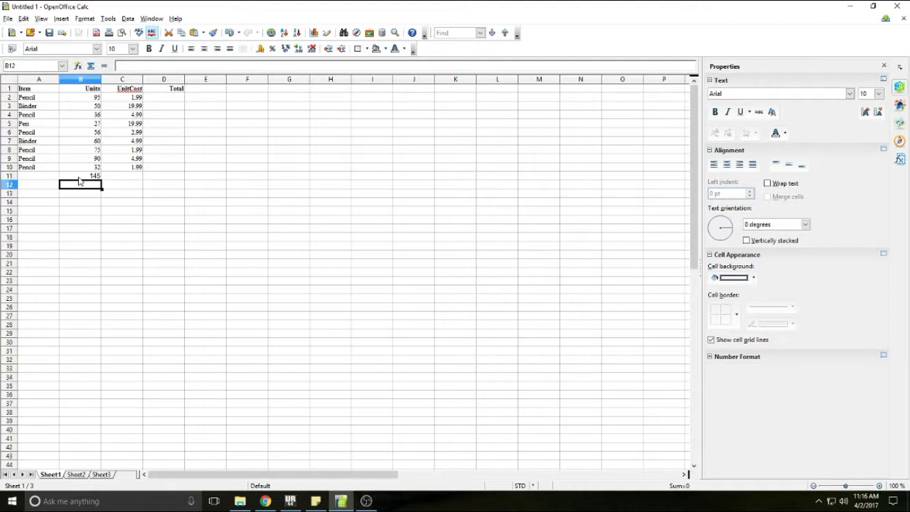
Step: Clear the addition formula from cell B11
{"action": "left_click", "coordinate": [79, 176]}
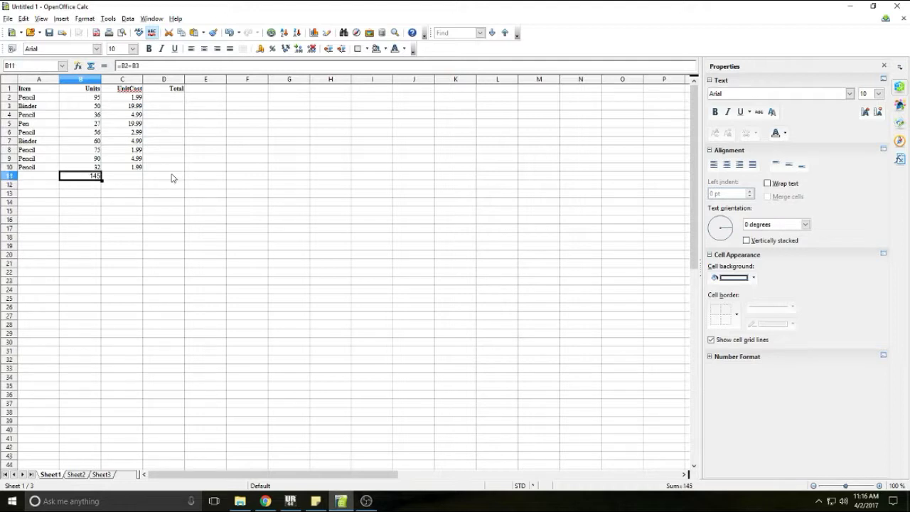
{"action": "key", "text": "Delete"}
{"action": "left_click", "coordinate": [84, 187]}
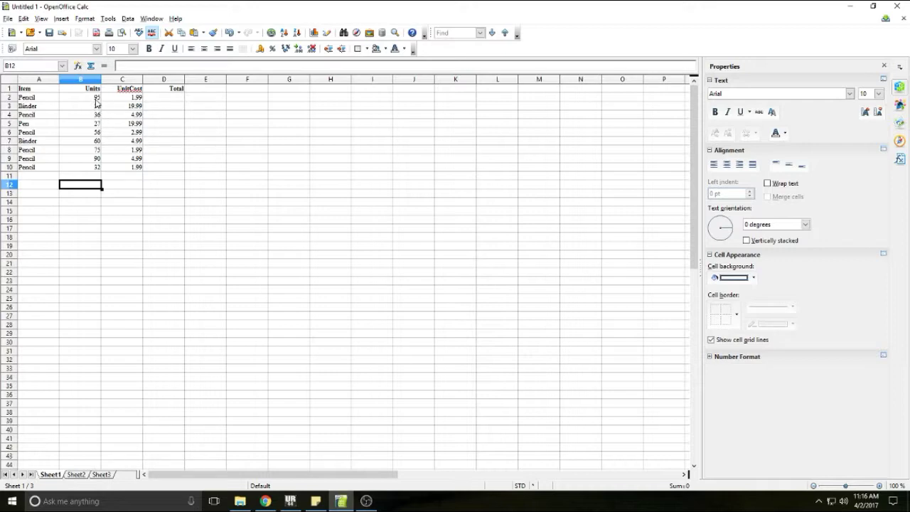
Step: Enter a formula in cell B12 that subtracts B3 from B2
{"action": "left_click", "coordinate": [74, 175]}
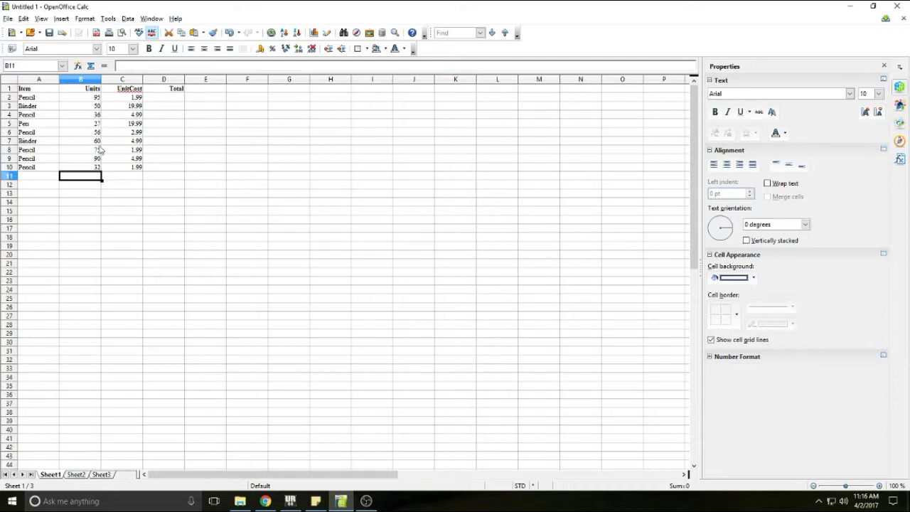
{"action": "key", "text": "Down"}
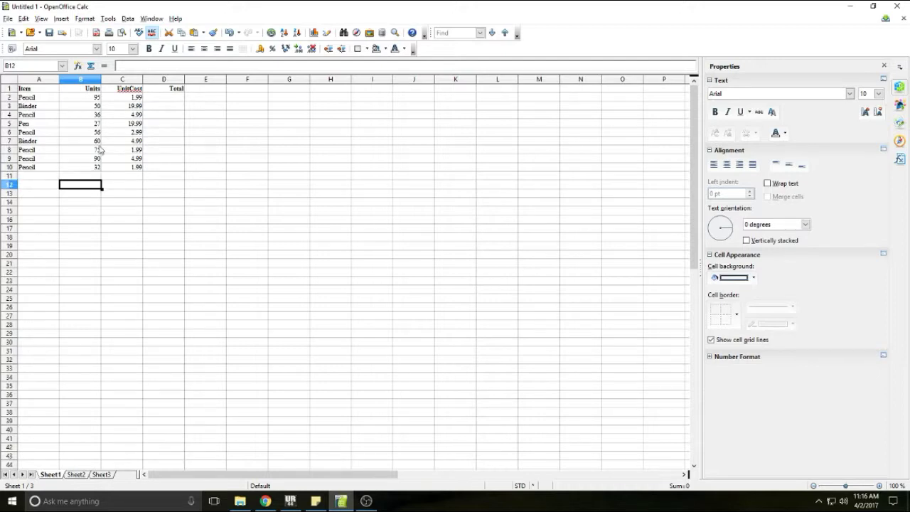
{"action": "type", "text": "="}
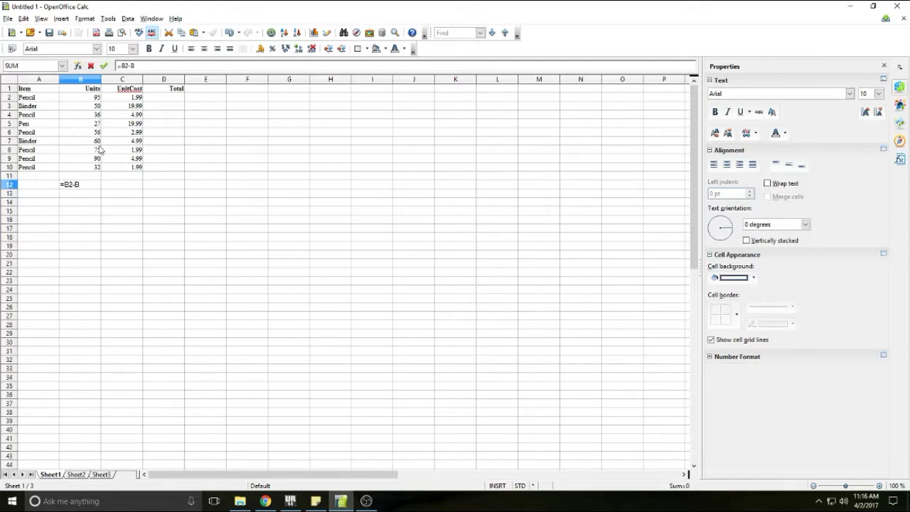
{"action": "key", "text": "Return"}
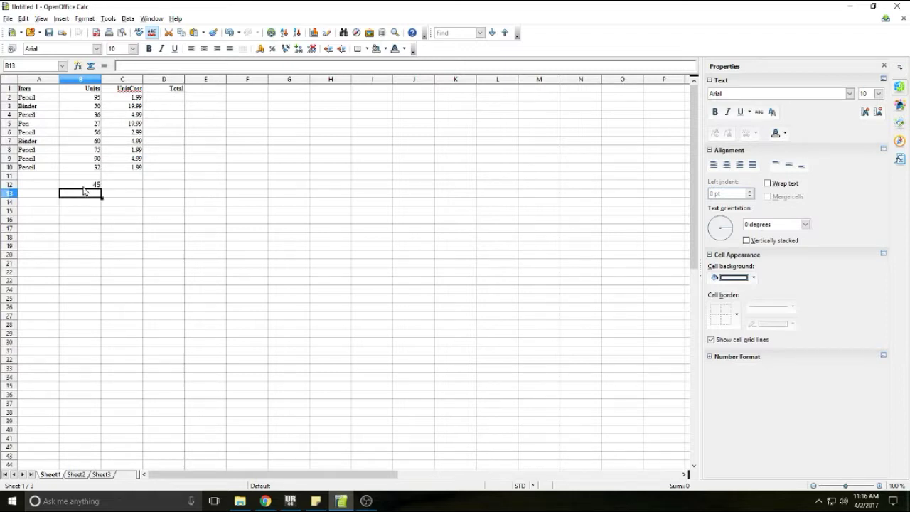
Step: Clear the subtraction formula from cell B12
{"action": "left_click", "coordinate": [86, 186]}
{"action": "key", "text": "Delete"}
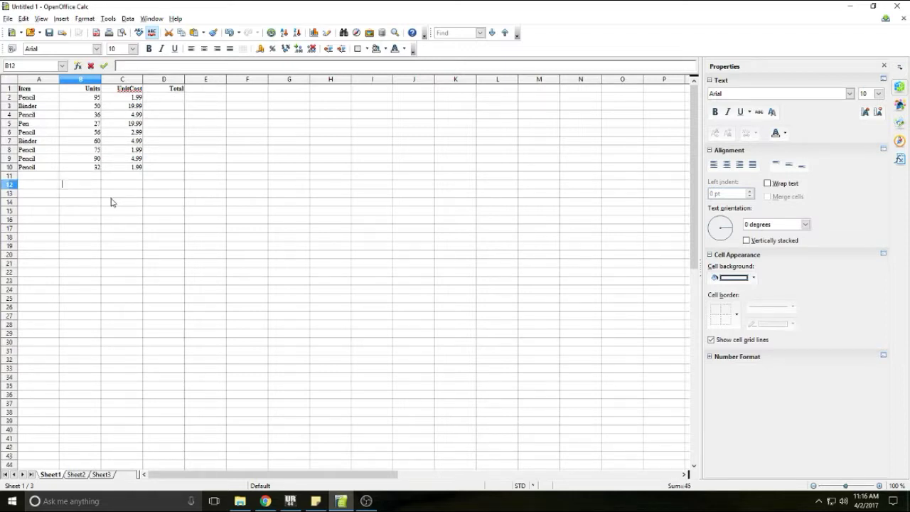
{"action": "left_click", "coordinate": [57, 195]}
{"action": "left_click", "coordinate": [71, 198]}
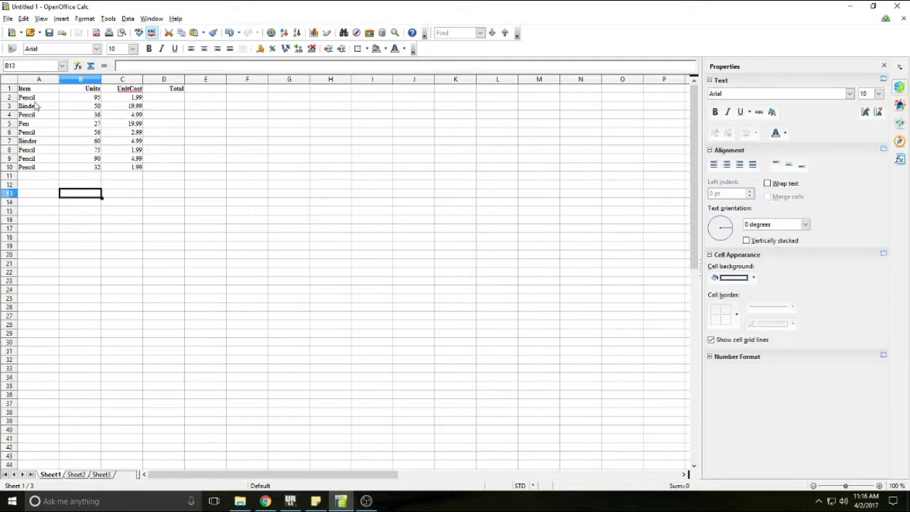
Step: Calculate the first Pencil row's total in cell D2 with the formula =B2*C2
{"action": "left_click", "coordinate": [178, 100]}
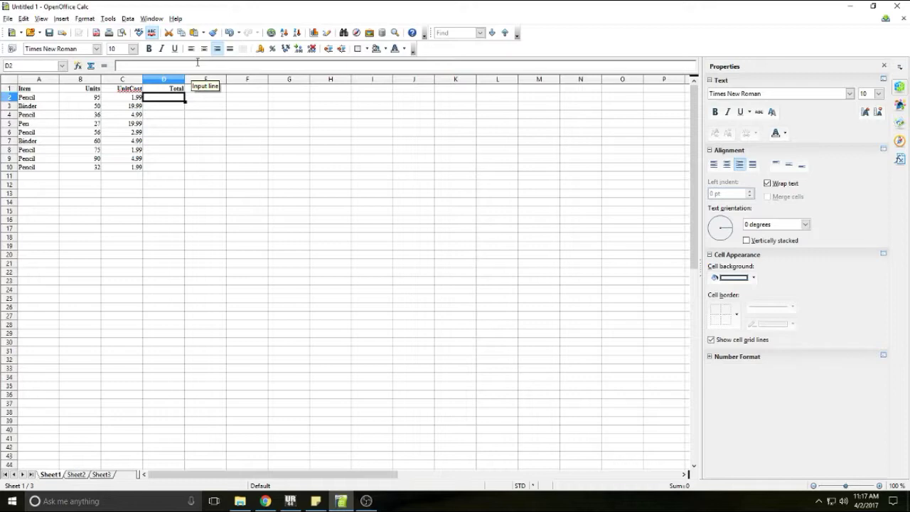
{"action": "type", "text": "="}
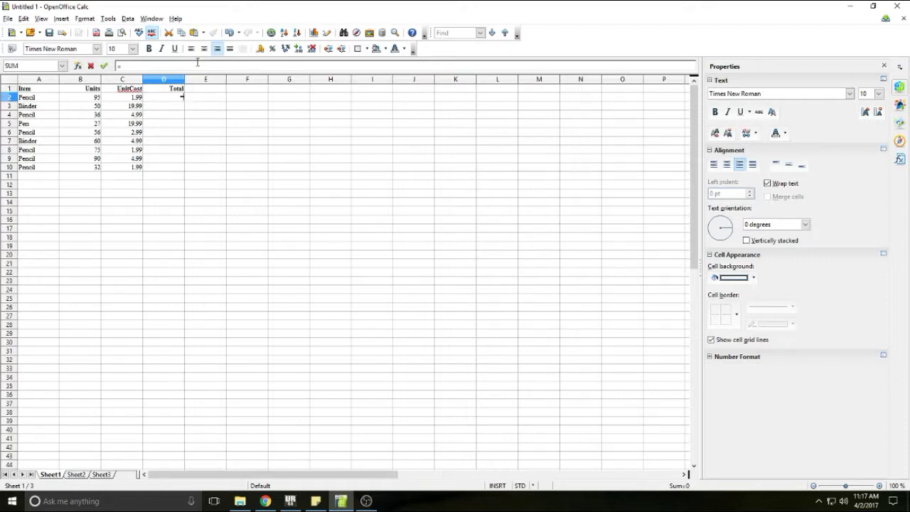
{"action": "type", "text": "B2"}
{"action": "type", "text": "*C2"}
{"action": "key", "text": "Return"}
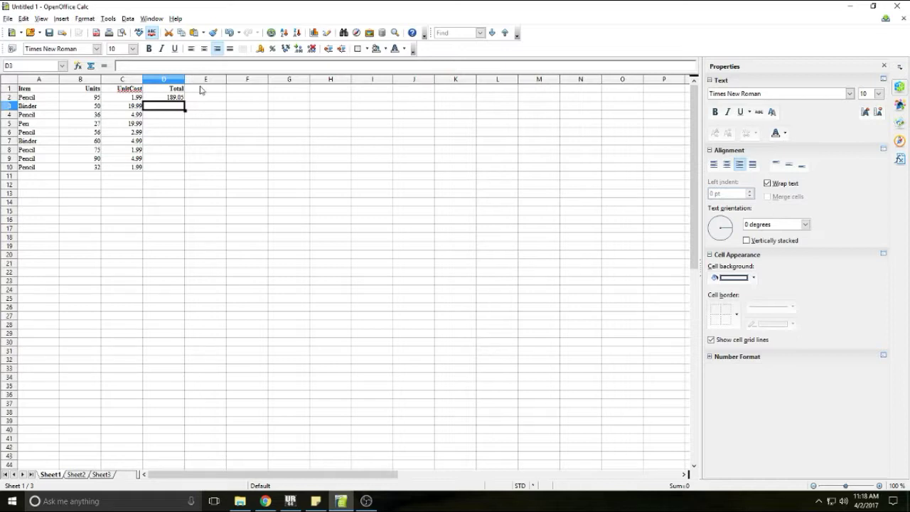
Step: Add the column heading "Unit Cost" in cell E1, beside the Total heading
{"action": "left_click", "coordinate": [202, 90]}
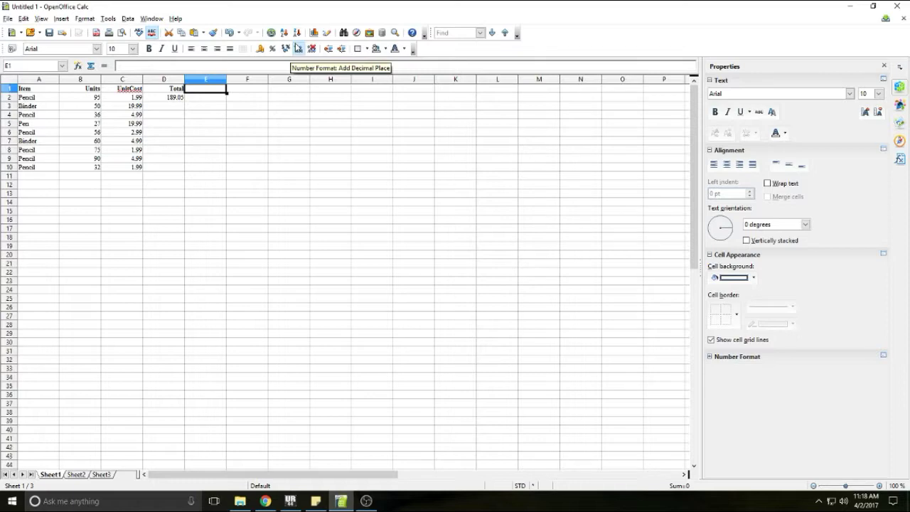
{"action": "type", "text": "Uni"}
{"action": "key", "text": "BackSpace"}
{"action": "key", "text": "BackSpace"}
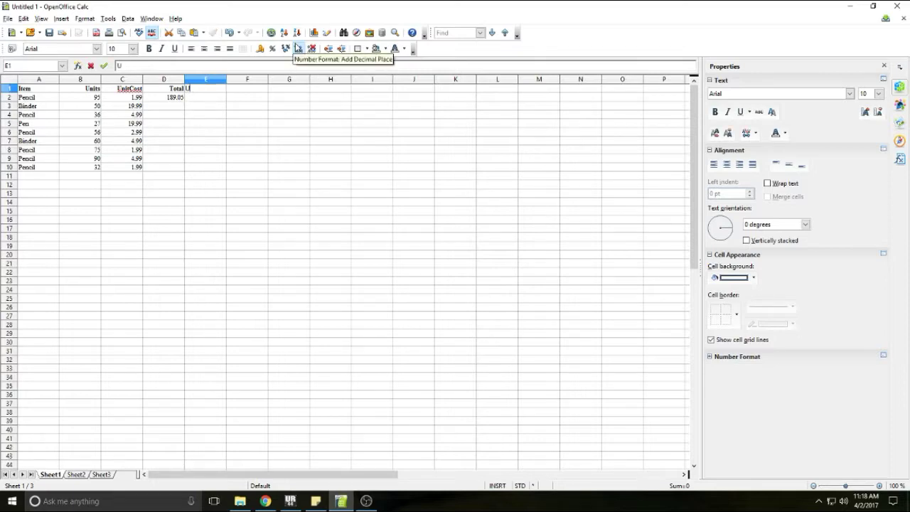
{"action": "type", "text": "i"}
{"action": "type", "text": "nit Cost"}
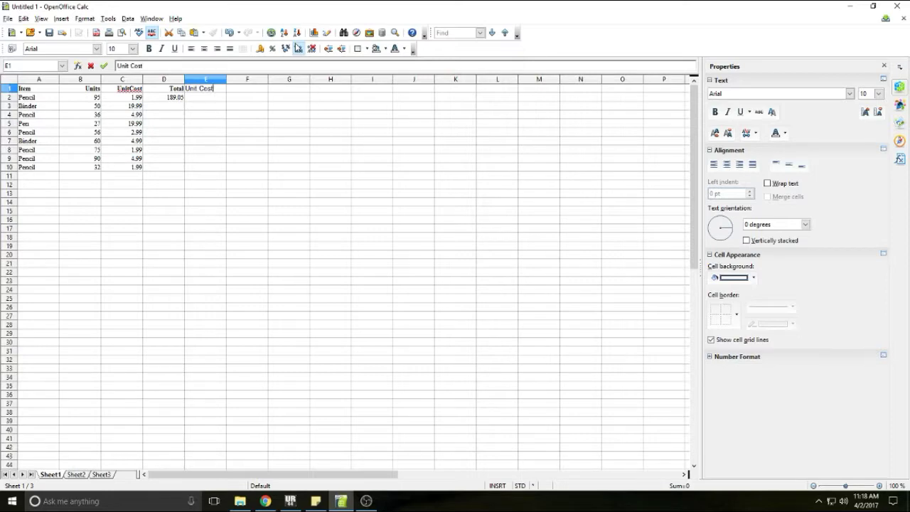
{"action": "key", "text": "Return"}
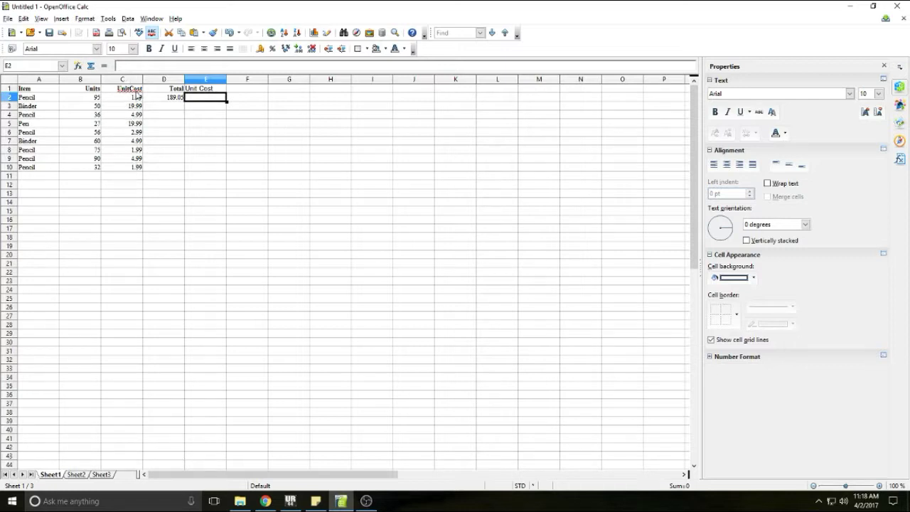
Step: Calculate the first item's unit cost in cell E2 by dividing total by units with the formula =D2/B2
{"action": "left_click_drag", "start_coordinate": [134, 98], "coordinate": [139, 179]}
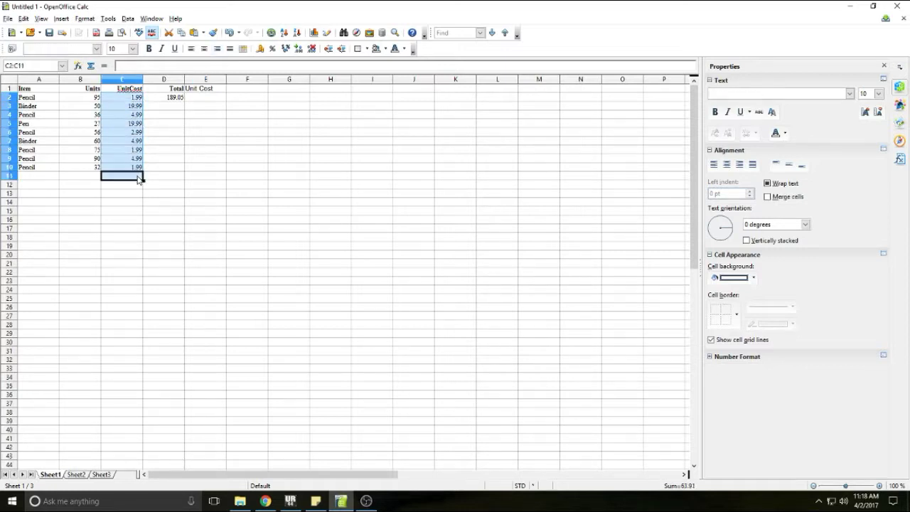
{"action": "left_click", "coordinate": [202, 100]}
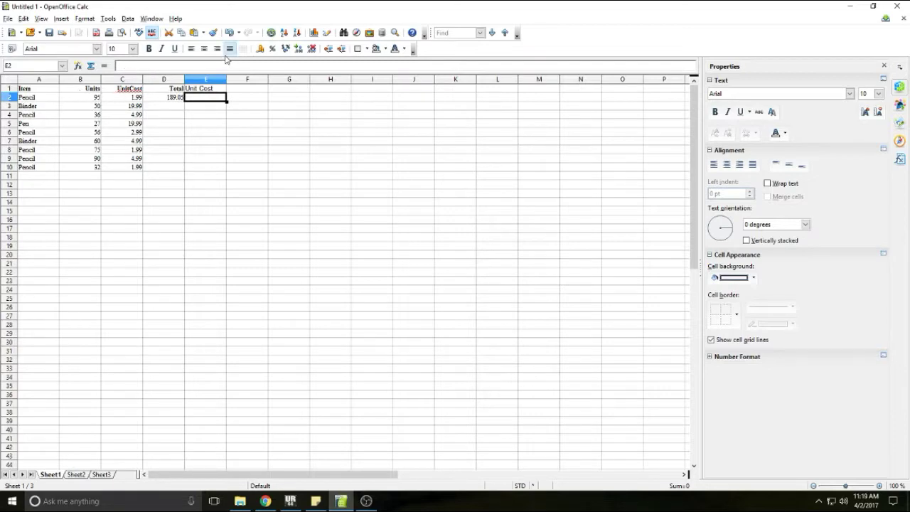
{"action": "type", "text": "=d"}
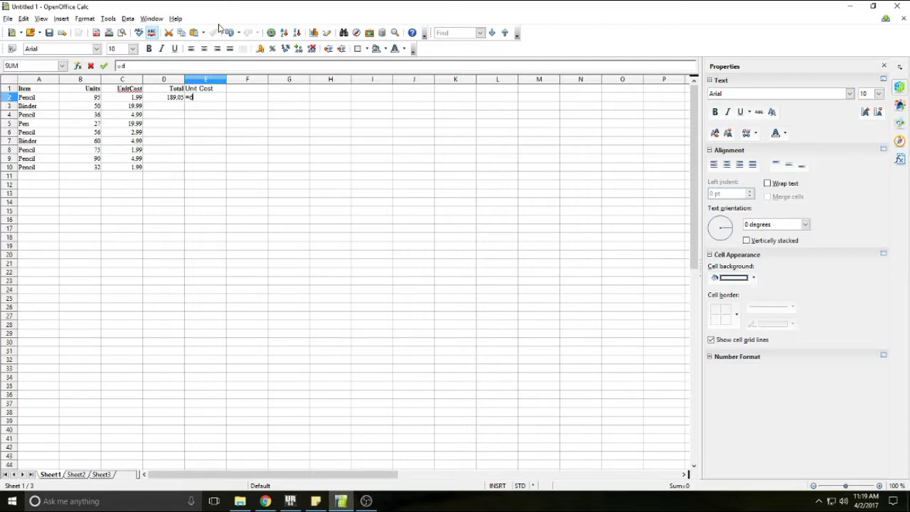
{"action": "type", "text": "2"}
{"action": "key", "text": "BackSpace"}
{"action": "key", "text": "BackSpace"}
{"action": "type", "text": "D2"}
{"action": "type", "text": "/"}
{"action": "type", "text": "B"}
{"action": "key", "text": "F1"}
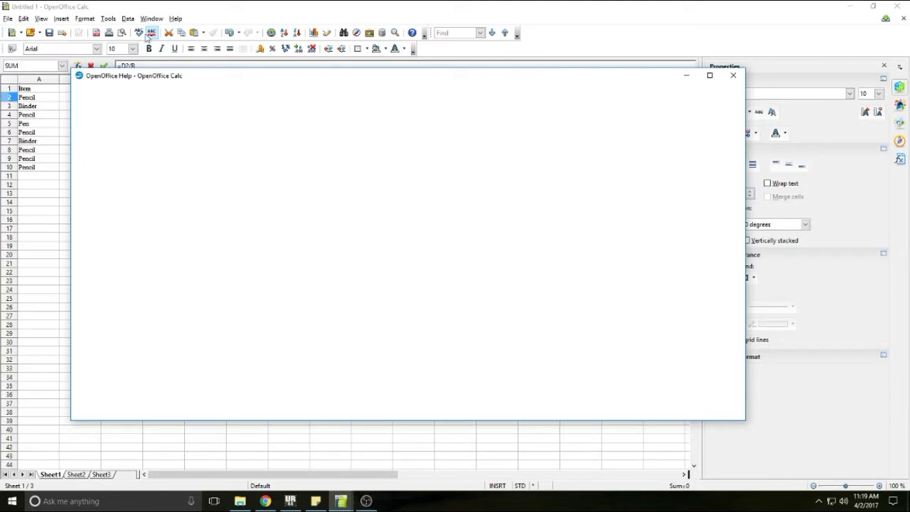
{"action": "left_click", "coordinate": [733, 75]}
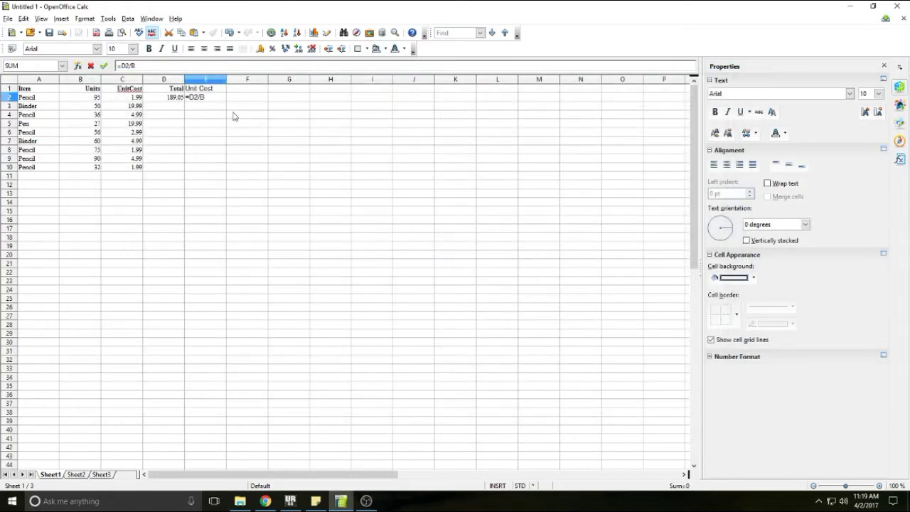
{"action": "type", "text": "2"}
{"action": "key", "text": "Return"}
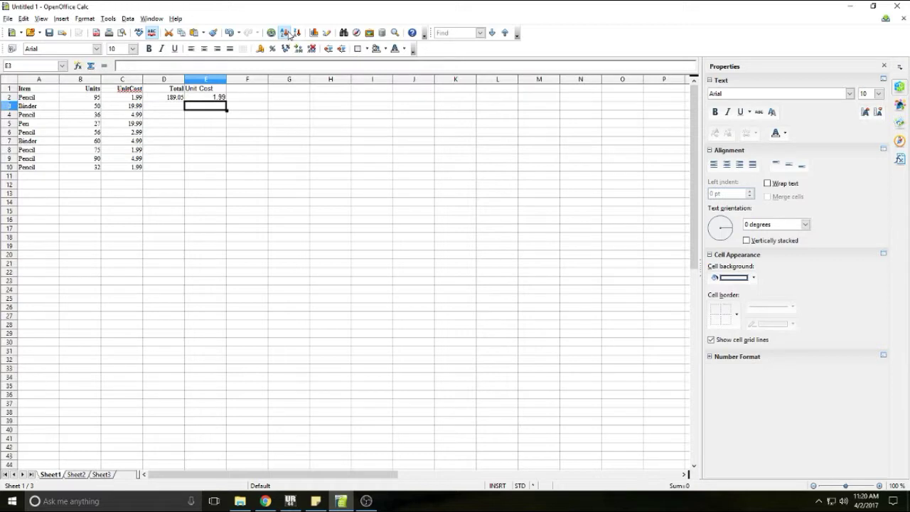
{"action": "left_click", "coordinate": [219, 97]}
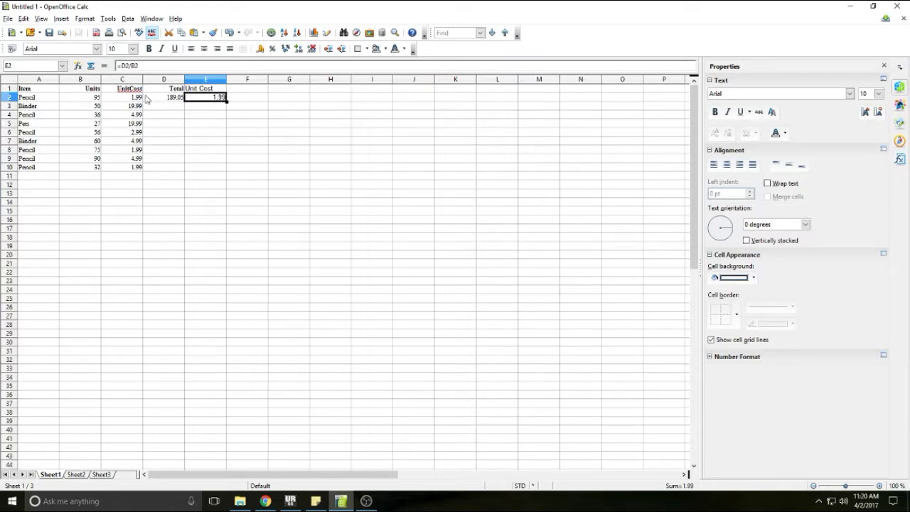
Step: Delete column E, which holds the extra Unit Cost heading and the division formula
{"action": "left_click", "coordinate": [215, 109]}
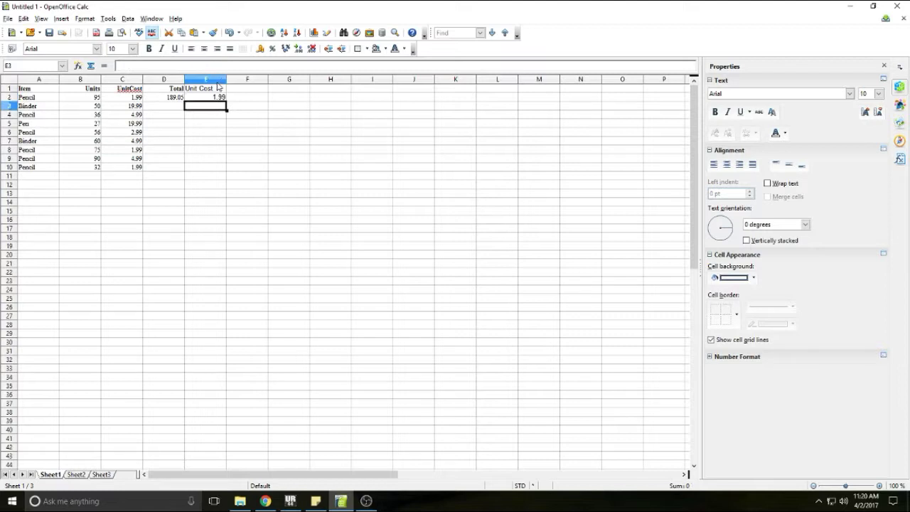
{"action": "left_click", "coordinate": [218, 79]}
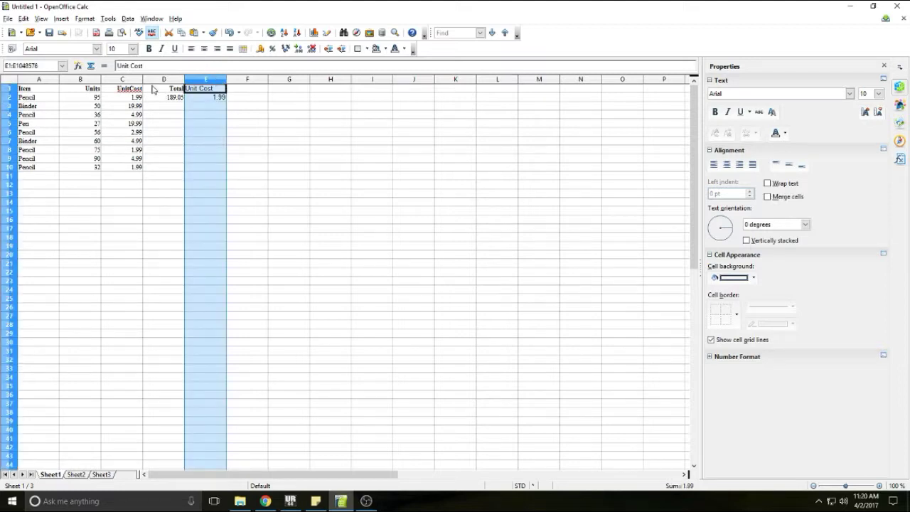
{"action": "right_click", "coordinate": [207, 131]}
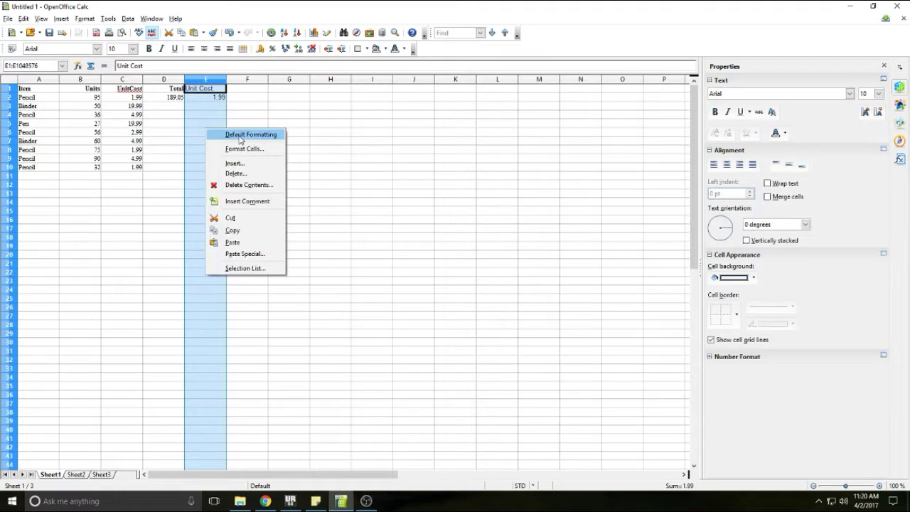
{"action": "left_click", "coordinate": [253, 177]}
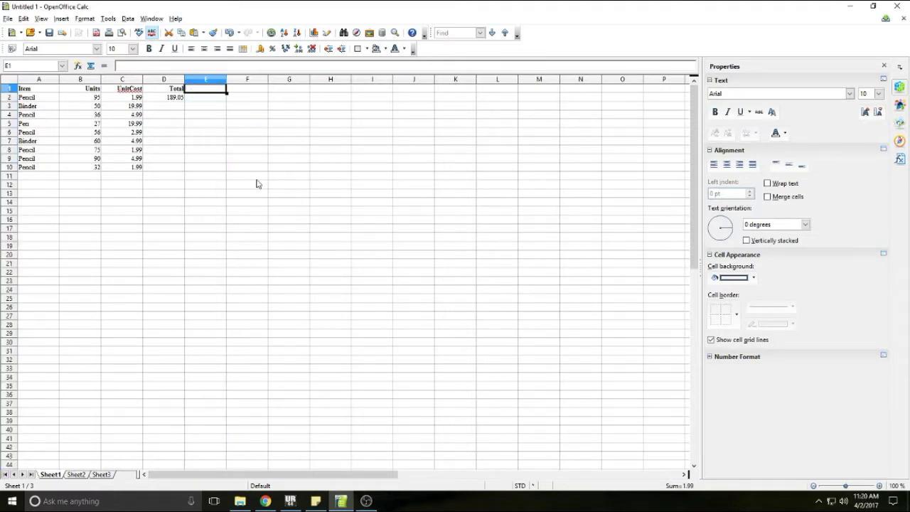
Step: Fill the total formula from cell D2 down through D10 so every item row is multiplied out
{"action": "left_click", "coordinate": [166, 107]}
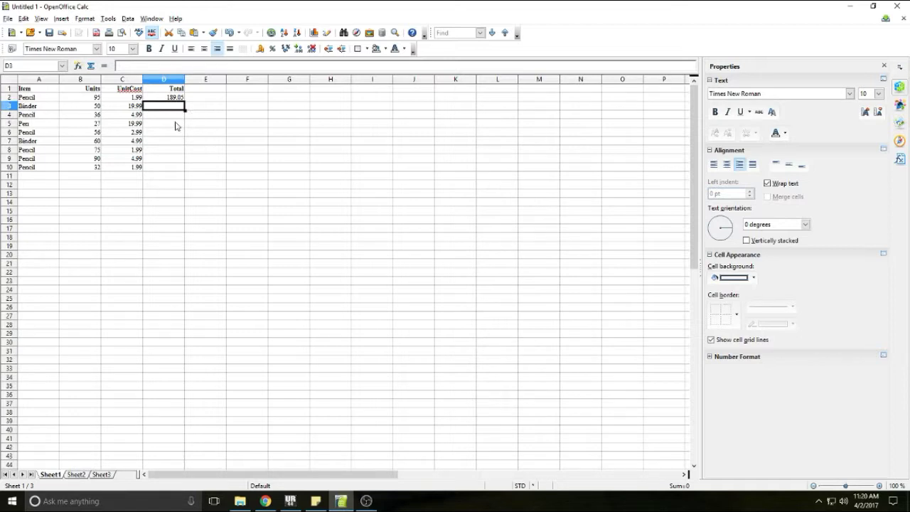
{"action": "left_click", "coordinate": [158, 157]}
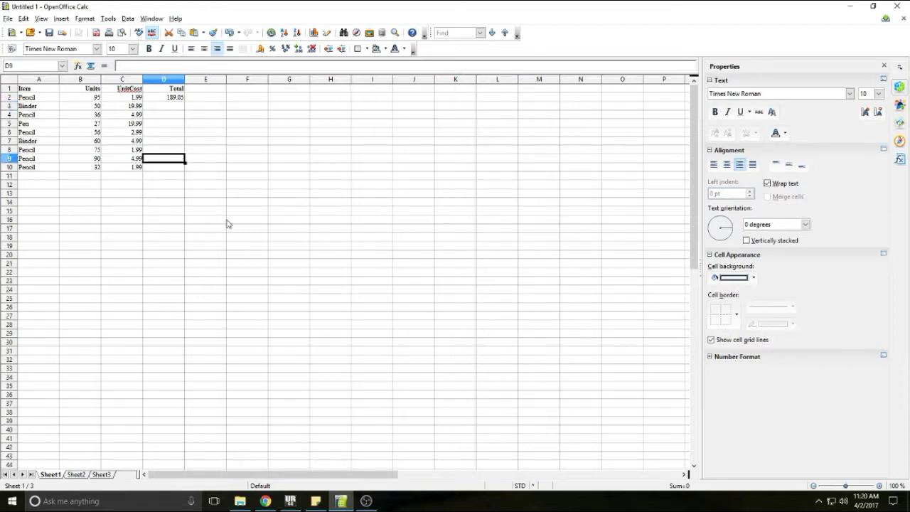
{"action": "left_click", "coordinate": [173, 117]}
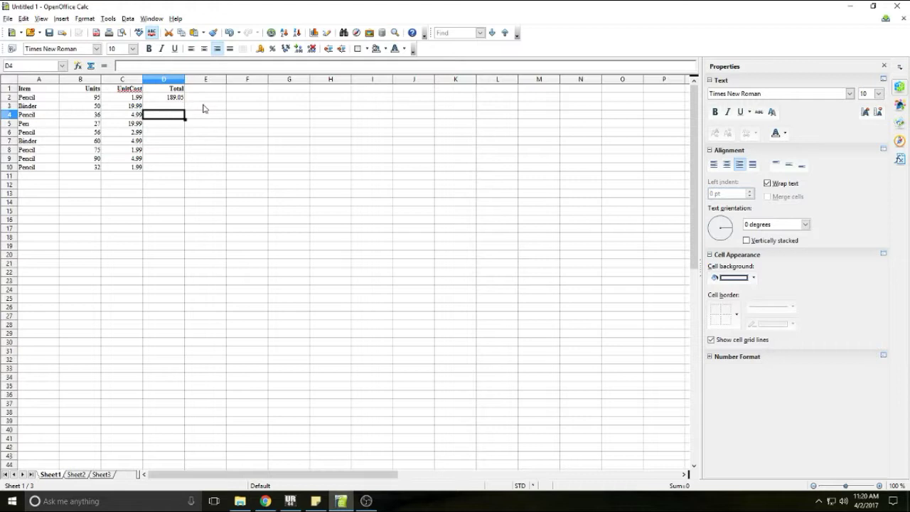
{"action": "left_click", "coordinate": [178, 99]}
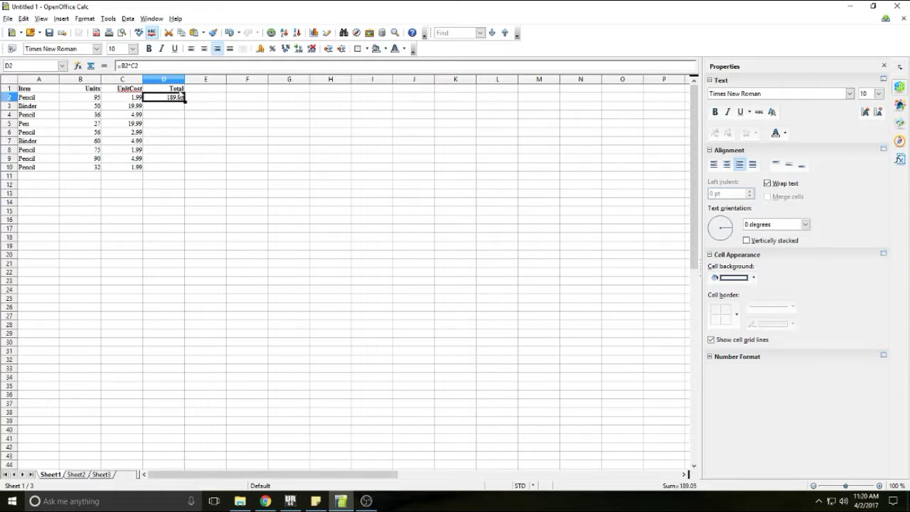
{"action": "left_click", "coordinate": [162, 108]}
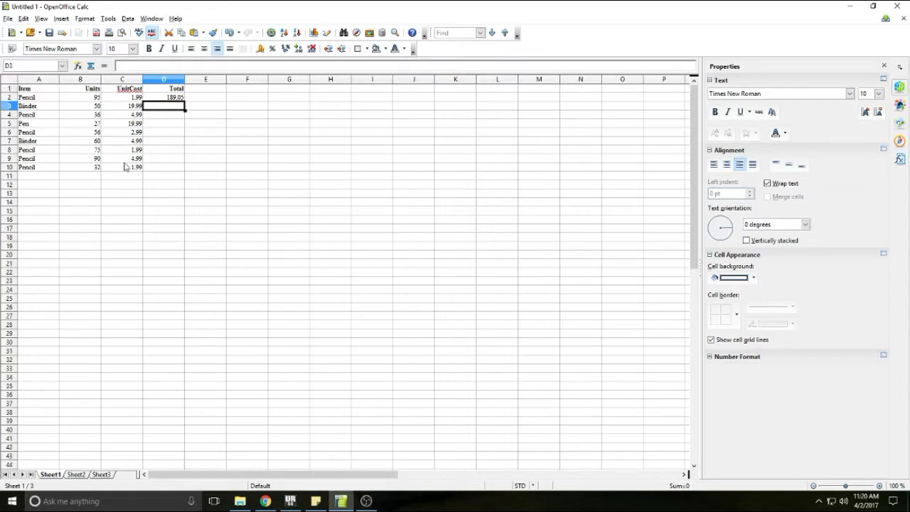
{"action": "left_click", "coordinate": [174, 100]}
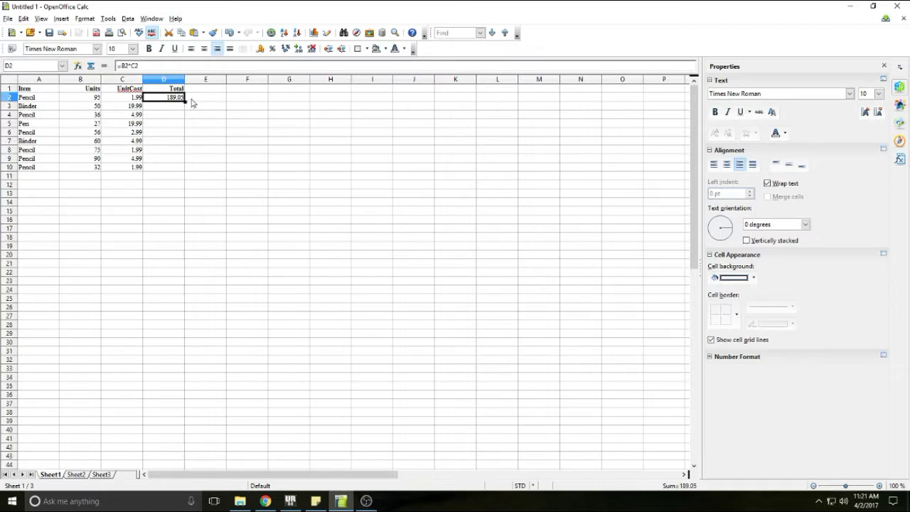
{"action": "mouse_move", "coordinate": [177, 100]}
{"action": "left_mouse_down"}
{"action": "mouse_move", "coordinate": [178, 108]}
{"action": "mouse_move", "coordinate": [181, 100]}
{"action": "left_mouse_up"}
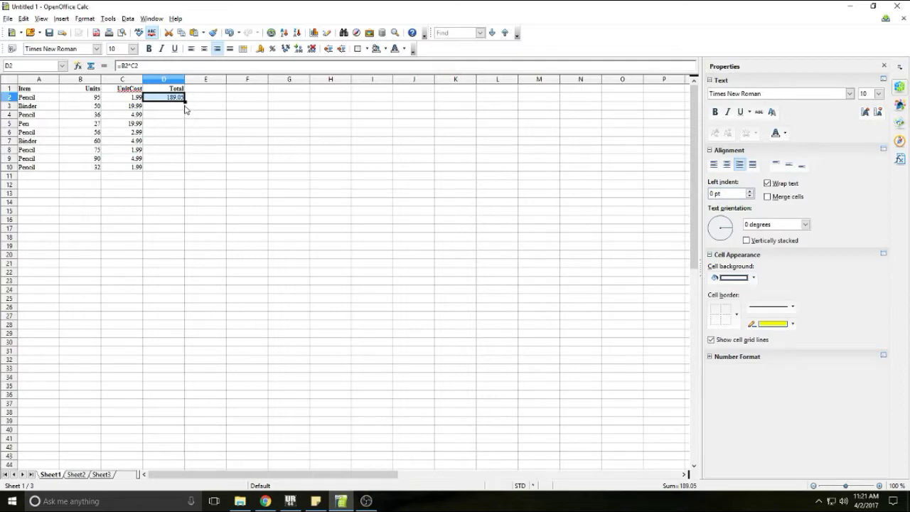
{"action": "left_click", "coordinate": [184, 108]}
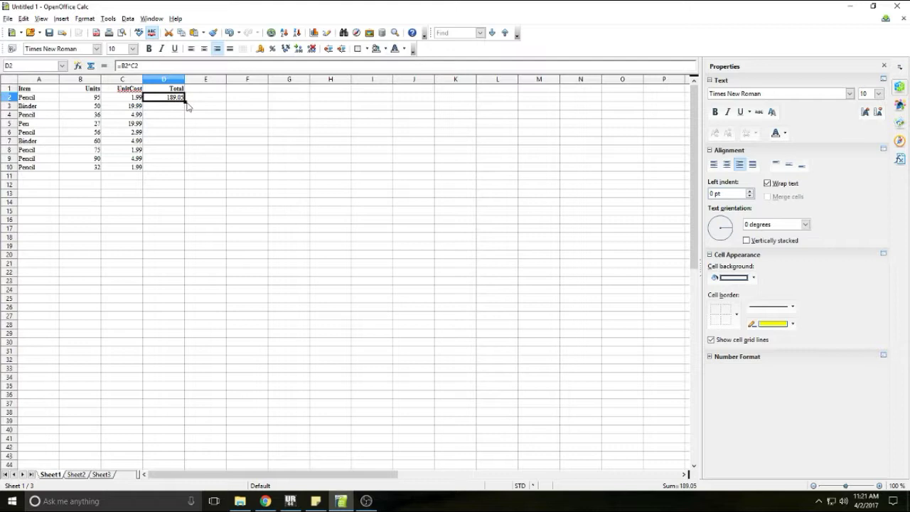
{"action": "left_click_drag", "start_coordinate": [184, 101], "coordinate": [185, 170]}
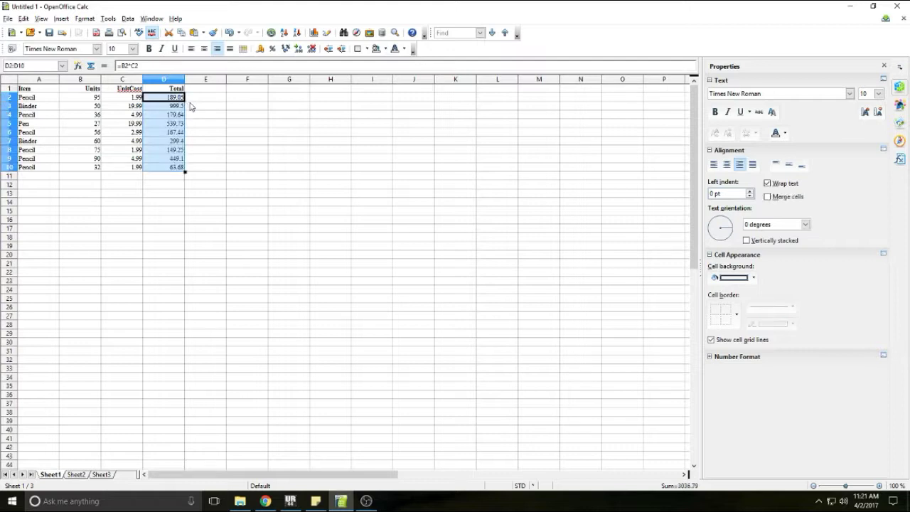
{"action": "left_click", "coordinate": [171, 184]}
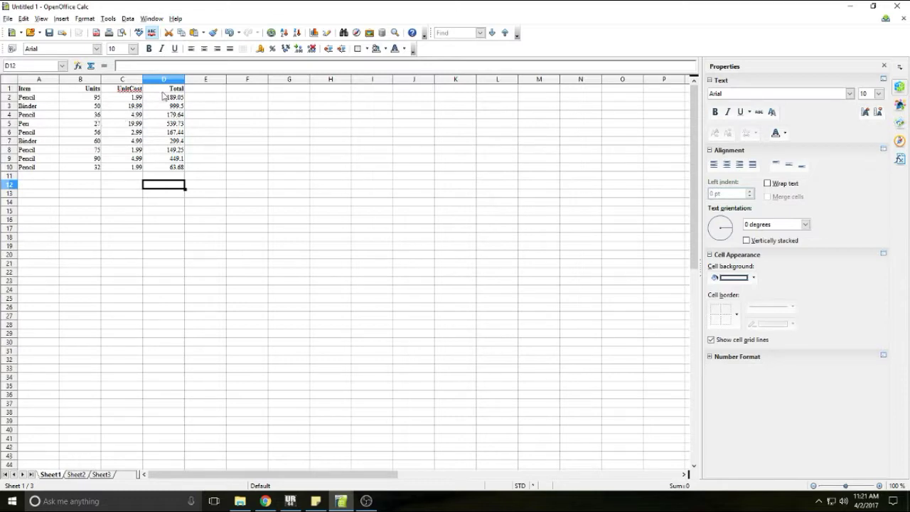
{"action": "left_click_drag", "start_coordinate": [176, 97], "coordinate": [180, 170]}
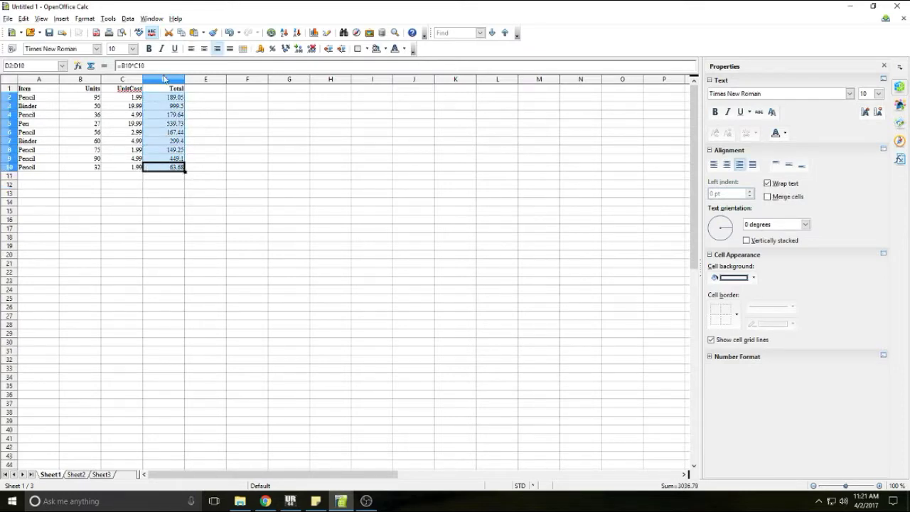
{"action": "left_click", "coordinate": [178, 168]}
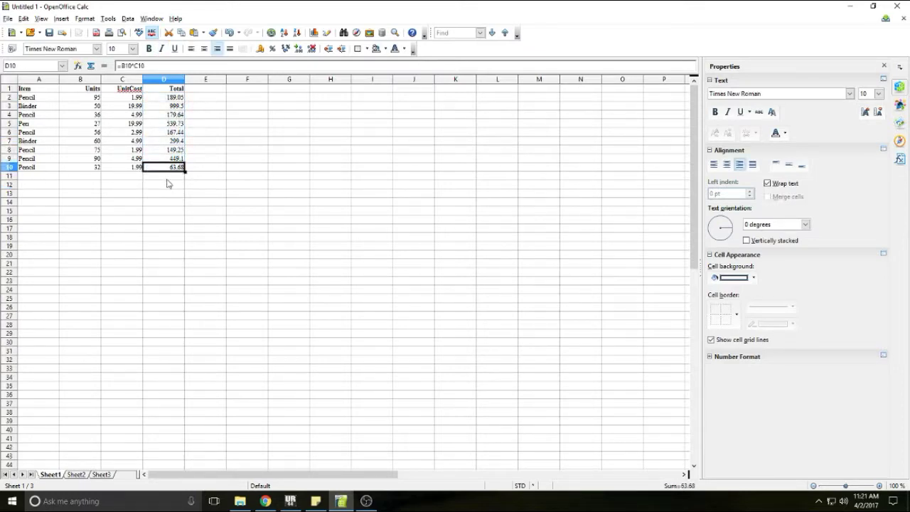
{"action": "left_click", "coordinate": [173, 177]}
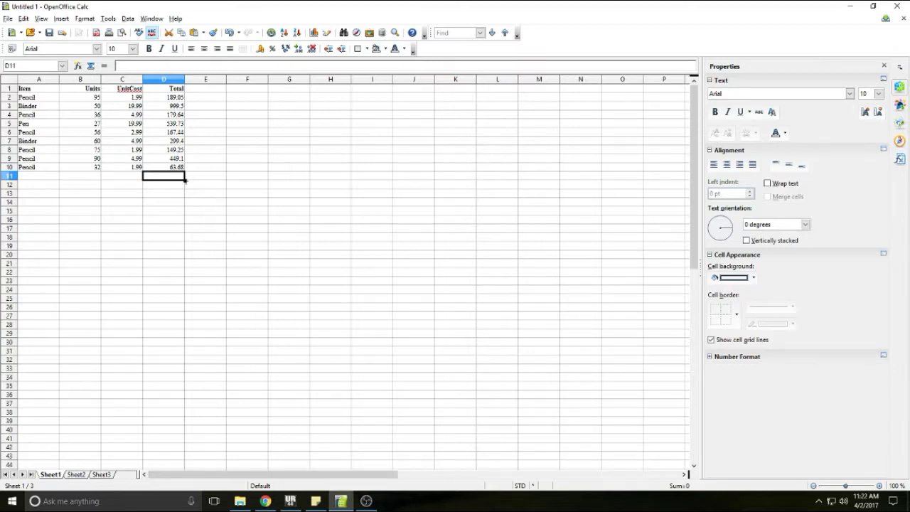
{"action": "left_click_drag", "start_coordinate": [161, 201], "coordinate": [169, 192]}
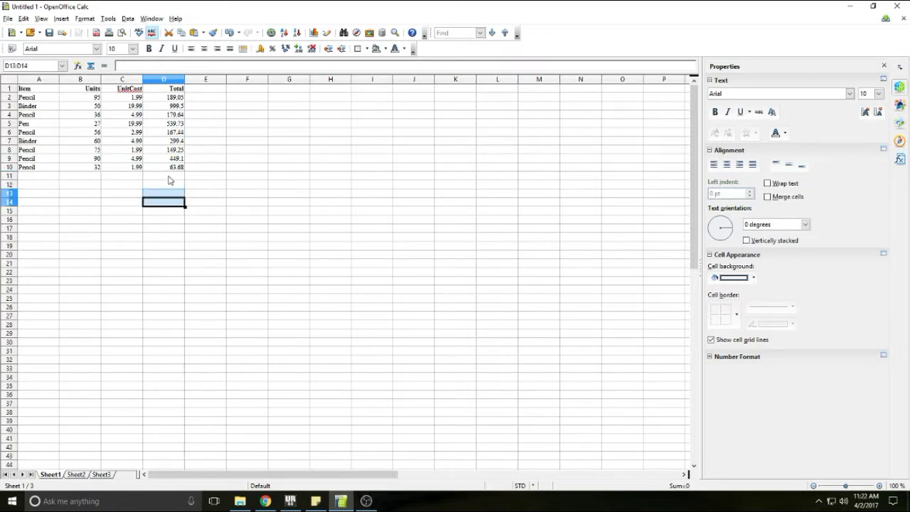
{"action": "left_click", "coordinate": [169, 177]}
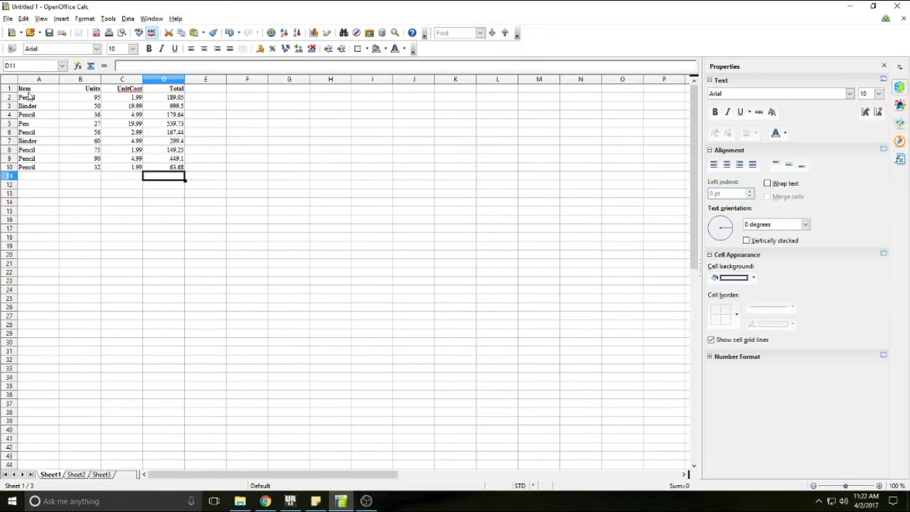
Step: Try filling the Pencil entry from cell A10 down through A12 and undo the fill
{"action": "left_click", "coordinate": [25, 169]}
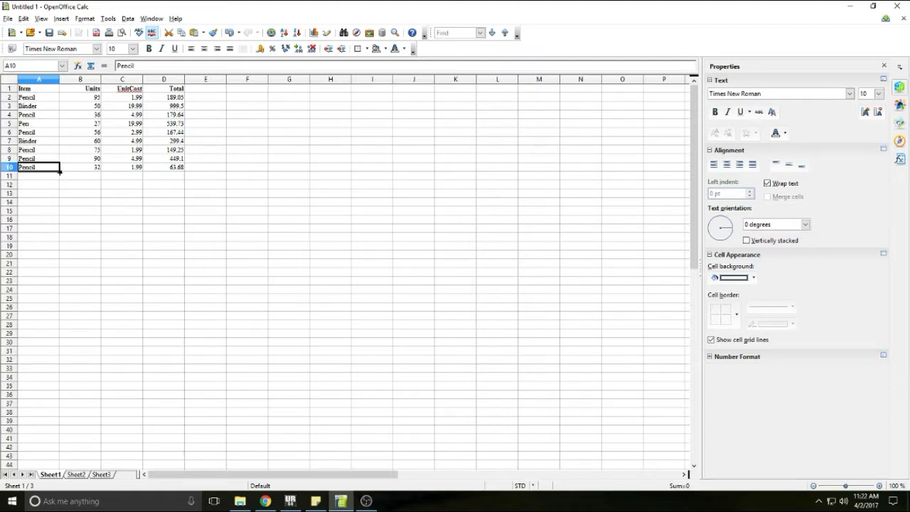
{"action": "left_click_drag", "start_coordinate": [60, 171], "coordinate": [60, 183]}
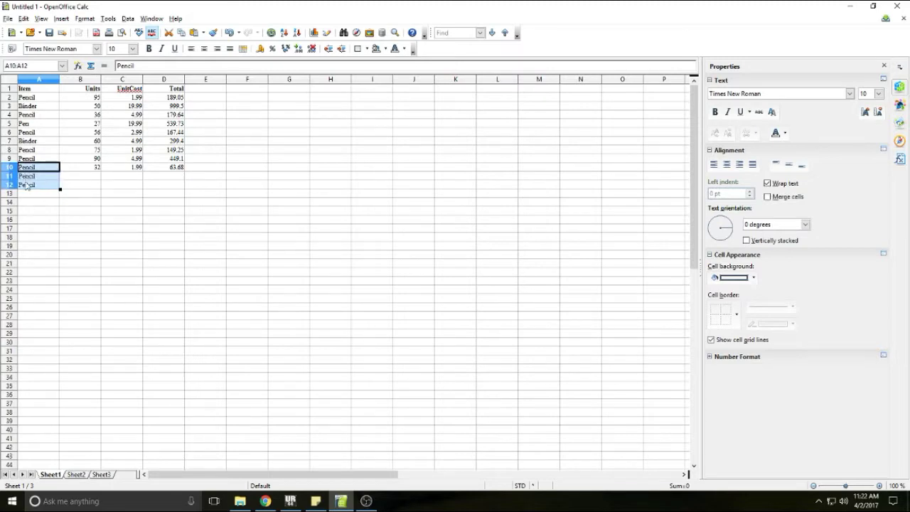
{"action": "left_click", "coordinate": [40, 201]}
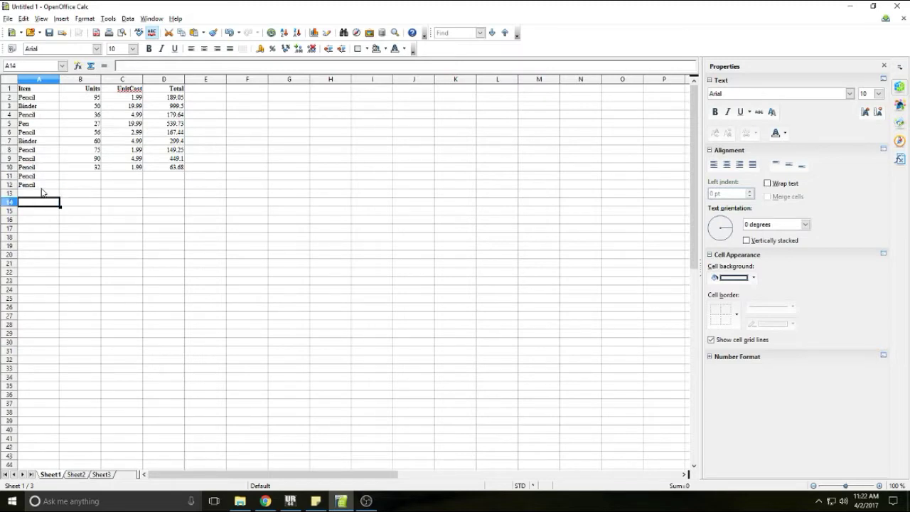
{"action": "key", "text": "ctrl+z"}
{"action": "key", "text": "Down"}
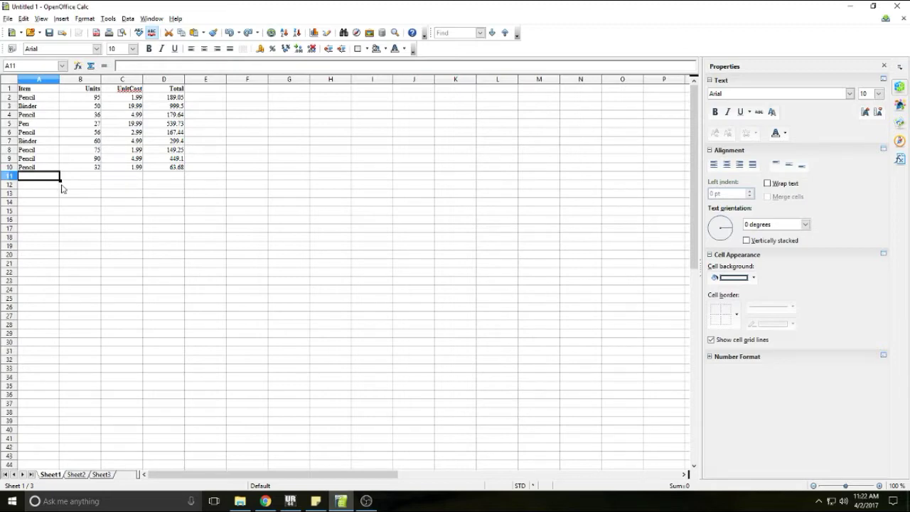
{"action": "left_click", "coordinate": [200, 177]}
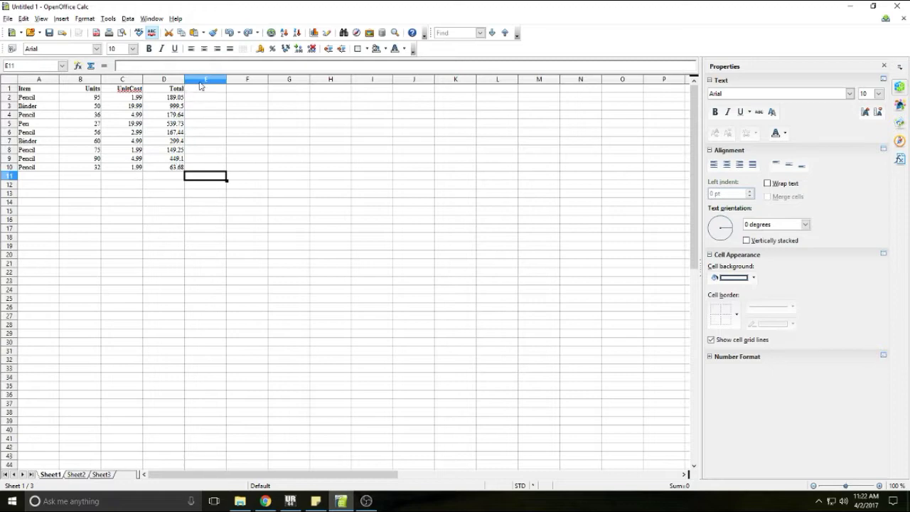
{"action": "left_click", "coordinate": [86, 177]}
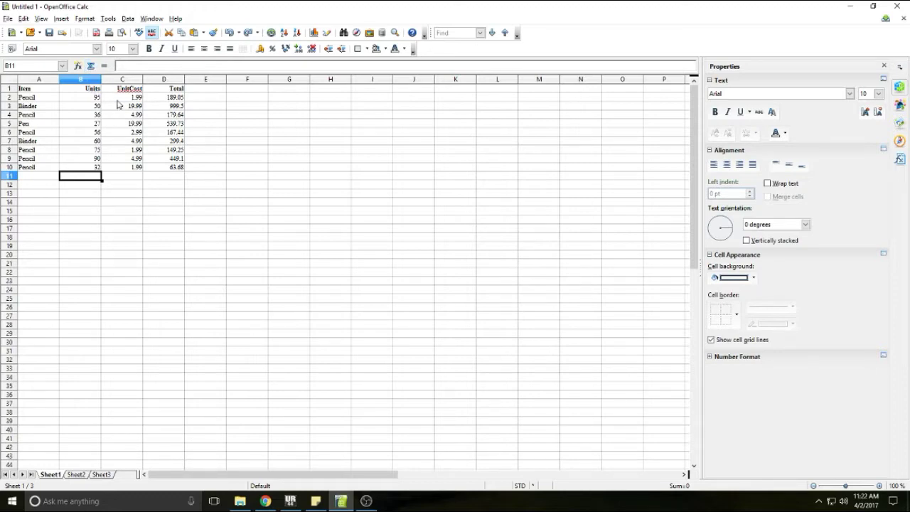
{"action": "left_click", "coordinate": [120, 178]}
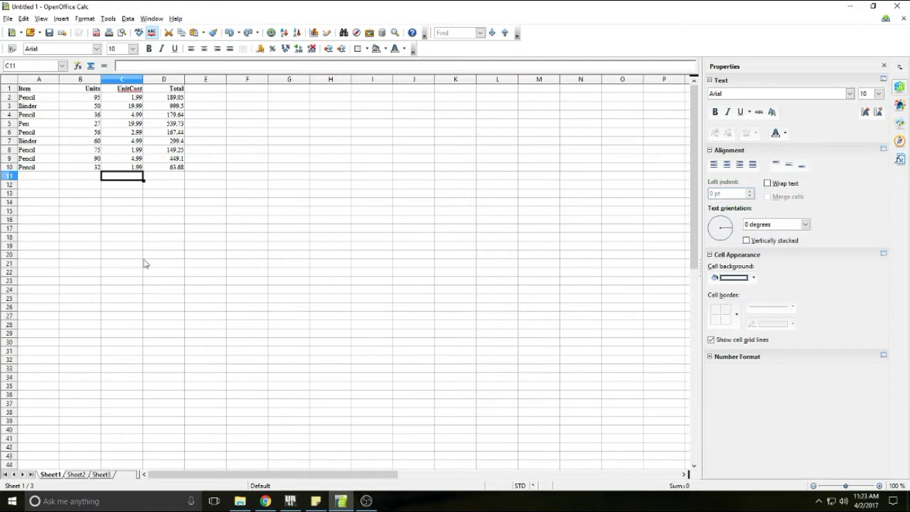
{"action": "left_click", "coordinate": [91, 178]}
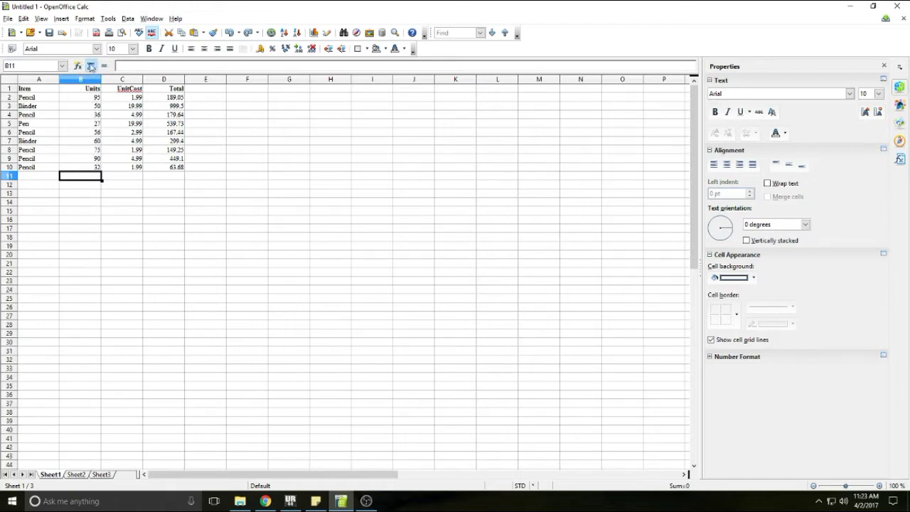
{"action": "left_click", "coordinate": [80, 194]}
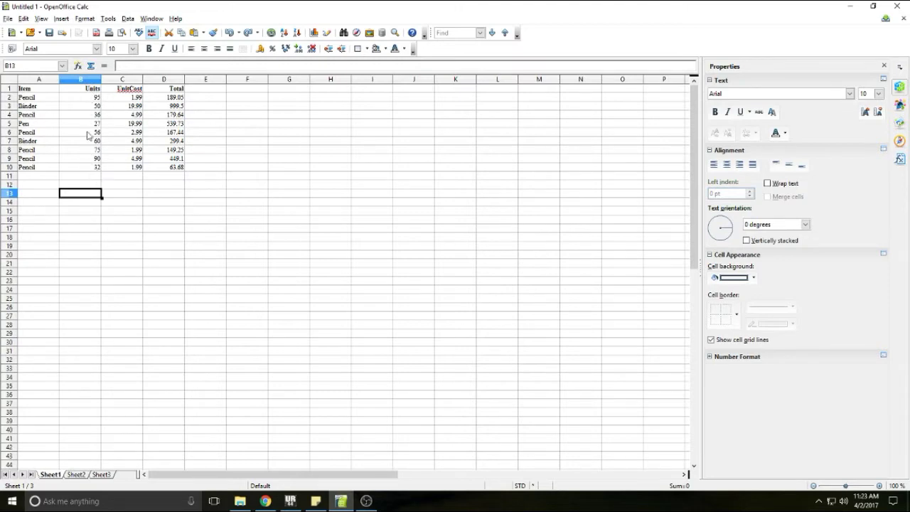
{"action": "left_click", "coordinate": [90, 177]}
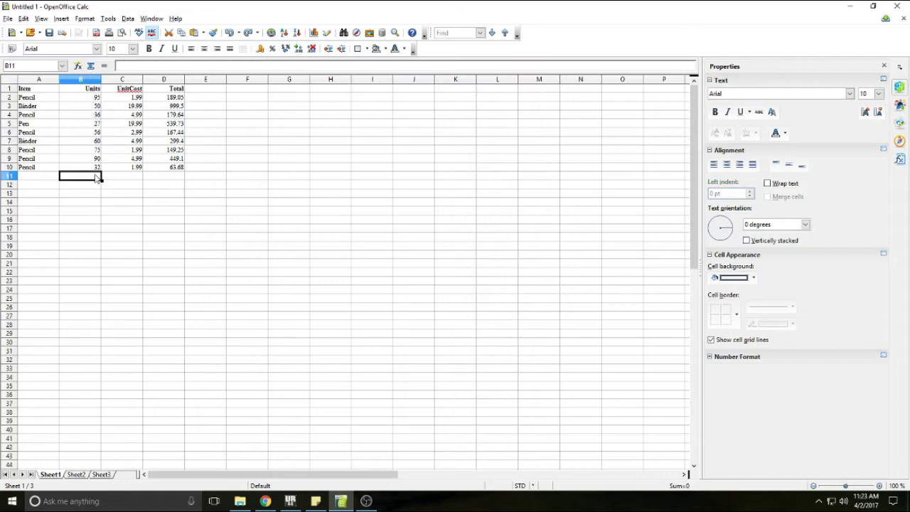
{"action": "left_click", "coordinate": [94, 194]}
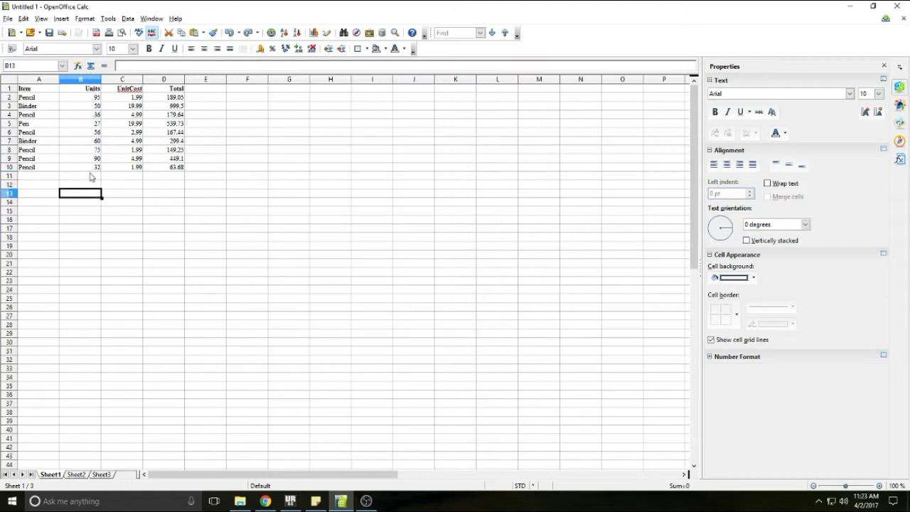
Step: Add up the Units column in cell B11 with the Sum function, using =SUM(B2:B10)
{"action": "left_click", "coordinate": [89, 178]}
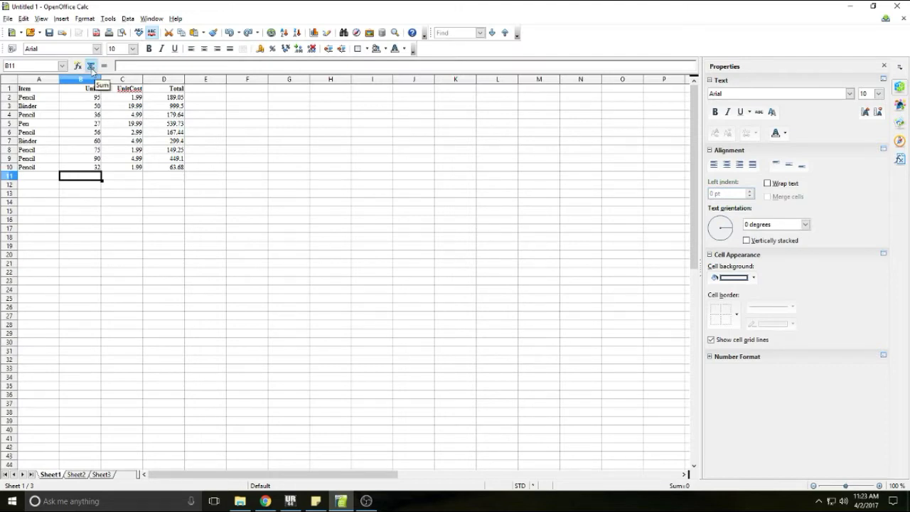
{"action": "left_click", "coordinate": [91, 66]}
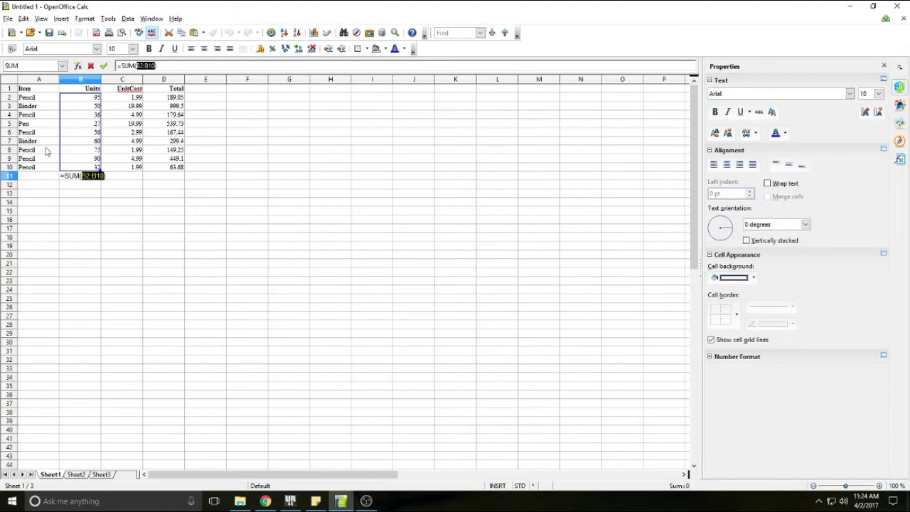
{"action": "mouse_move", "coordinate": [83, 108]}
{"action": "left_mouse_down"}
{"action": "mouse_move", "coordinate": [86, 138]}
{"action": "mouse_move", "coordinate": [89, 100]}
{"action": "left_mouse_up"}
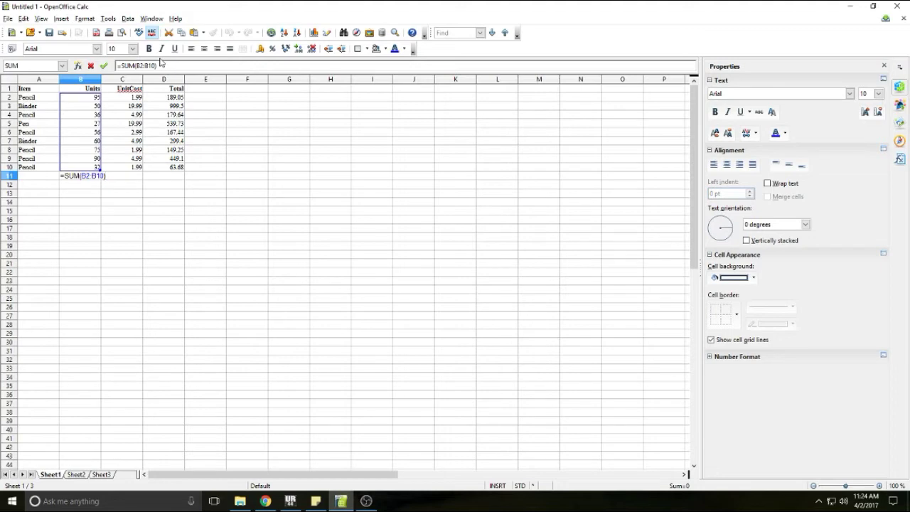
{"action": "key", "text": "Return"}
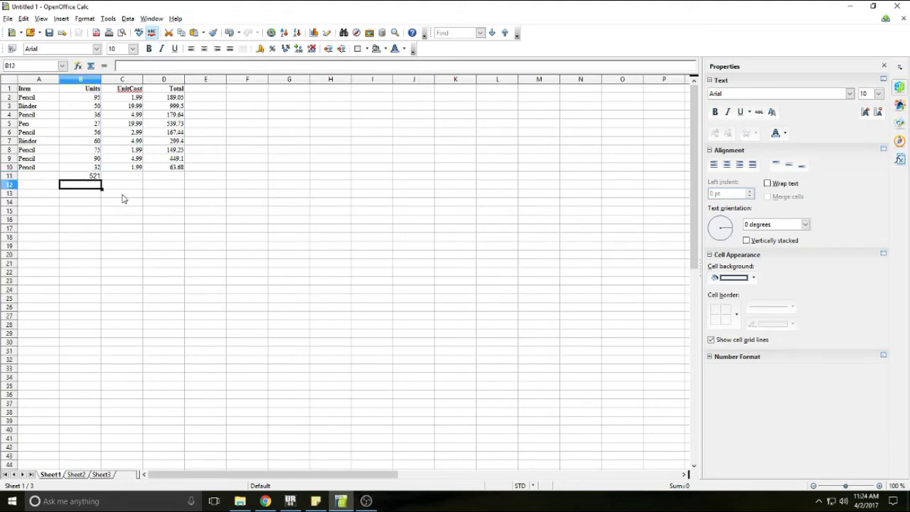
Step: Clear the sum formula from cell B11 below the Units column
{"action": "left_click", "coordinate": [85, 175]}
{"action": "key", "text": "Delete"}
{"action": "left_click", "coordinate": [103, 193]}
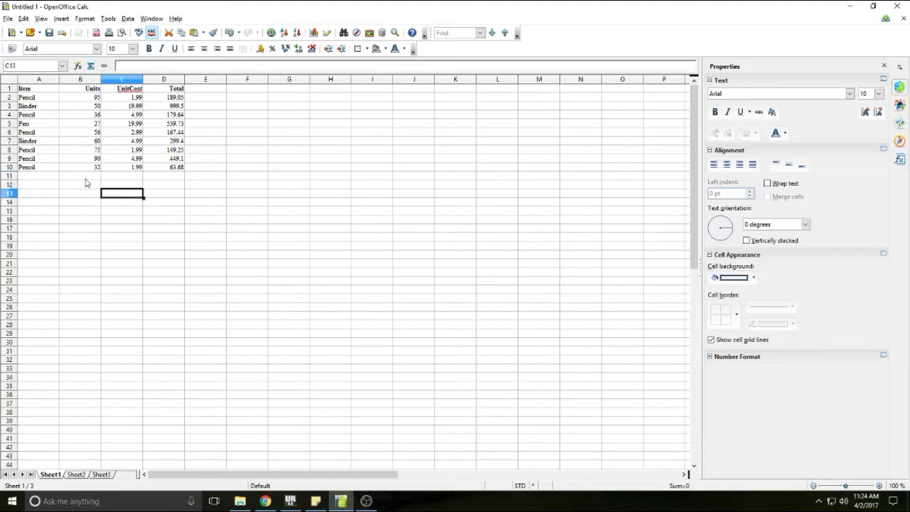
Step: Add up the Units column in cell B11 with the Sum function, using =SUM(B2:B10)
{"action": "left_click", "coordinate": [85, 176]}
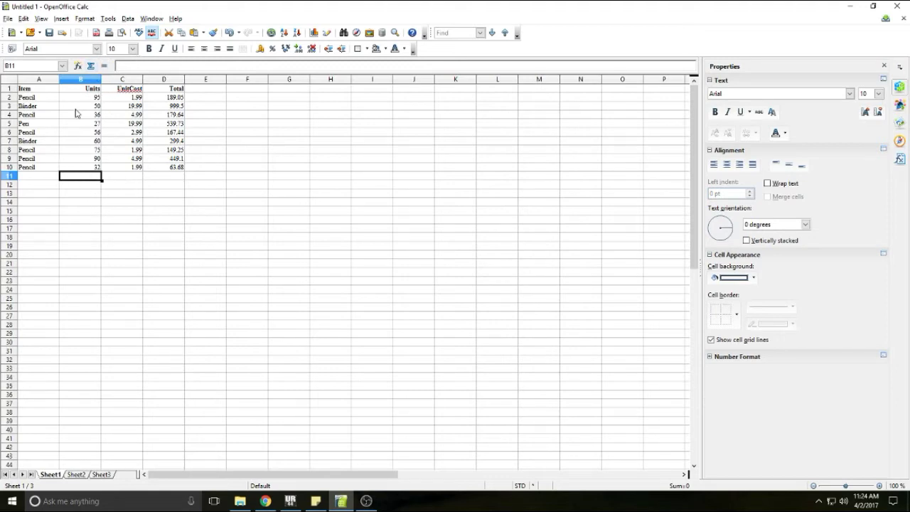
{"action": "left_click", "coordinate": [90, 66]}
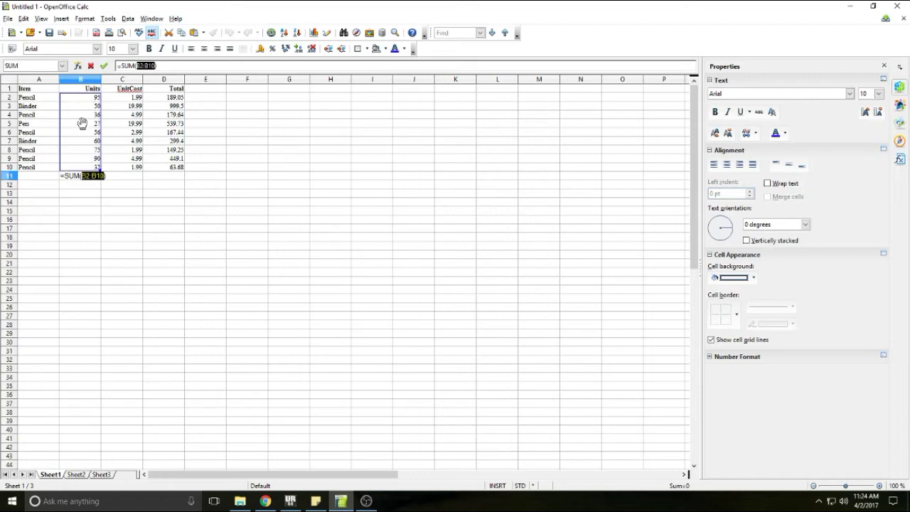
{"action": "key", "text": "Return"}
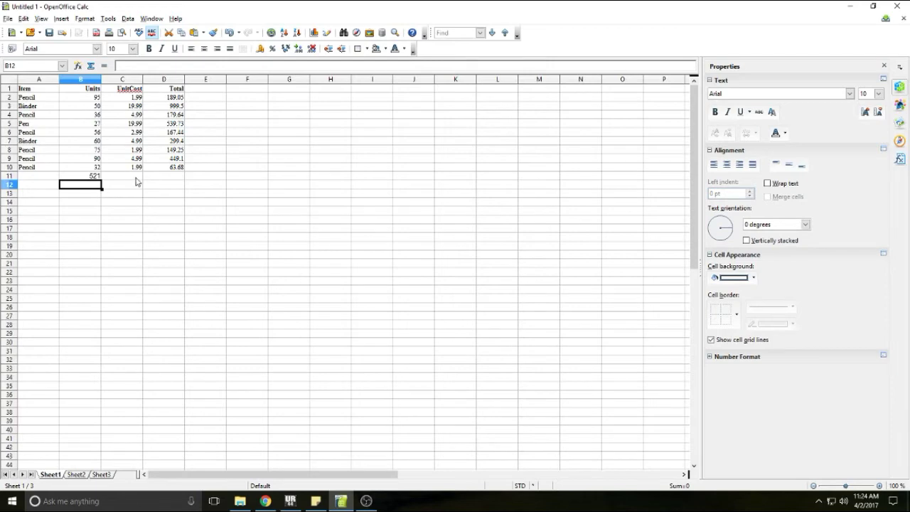
Step: Add up the UnitCost column in cell C11 with the Sum function
{"action": "left_click_drag", "start_coordinate": [131, 175], "coordinate": [138, 184]}
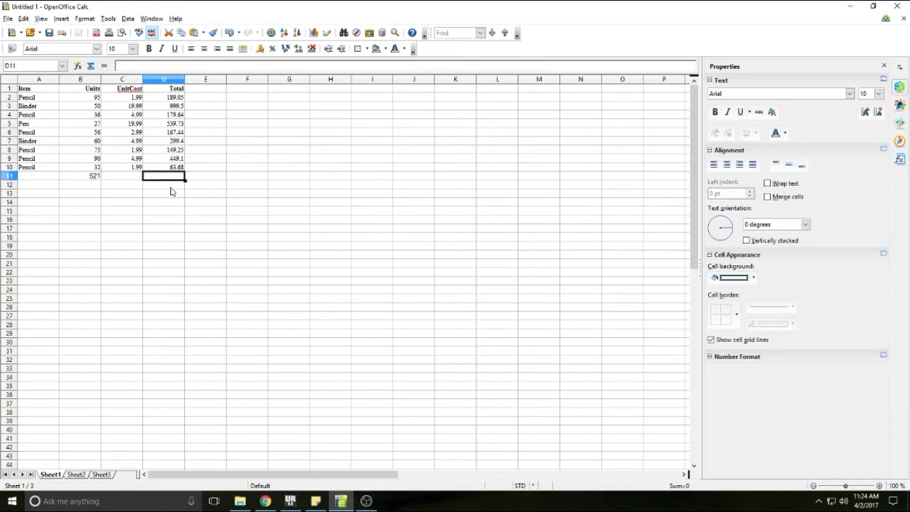
{"action": "left_click", "coordinate": [126, 177]}
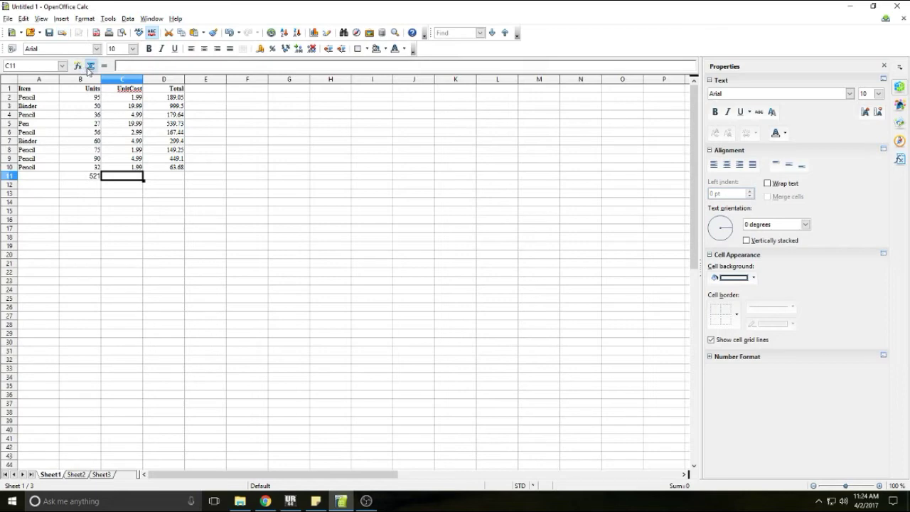
{"action": "left_click", "coordinate": [89, 67]}
{"action": "key", "text": "Return"}
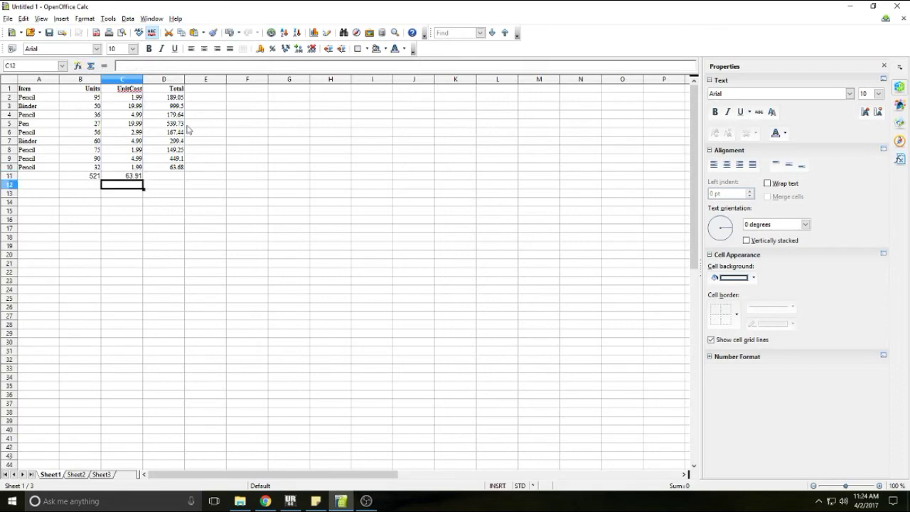
Step: Add up the Total column in cell D11 with the Sum function, using =SUM(D2:D10)
{"action": "left_click", "coordinate": [168, 178]}
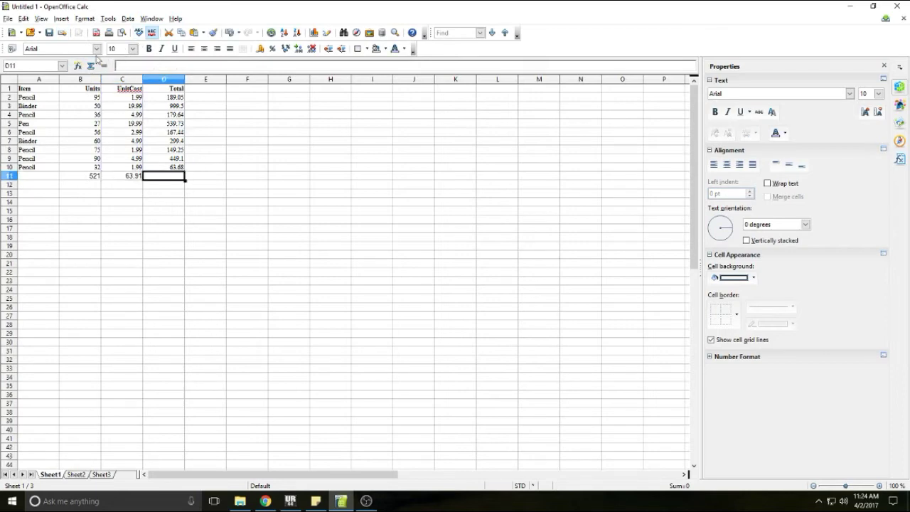
{"action": "left_click", "coordinate": [91, 65]}
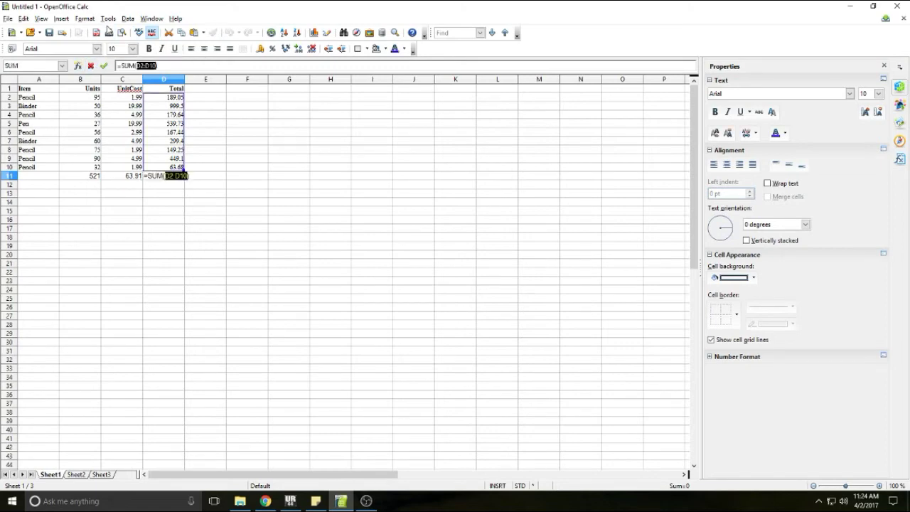
{"action": "key", "text": "Return"}
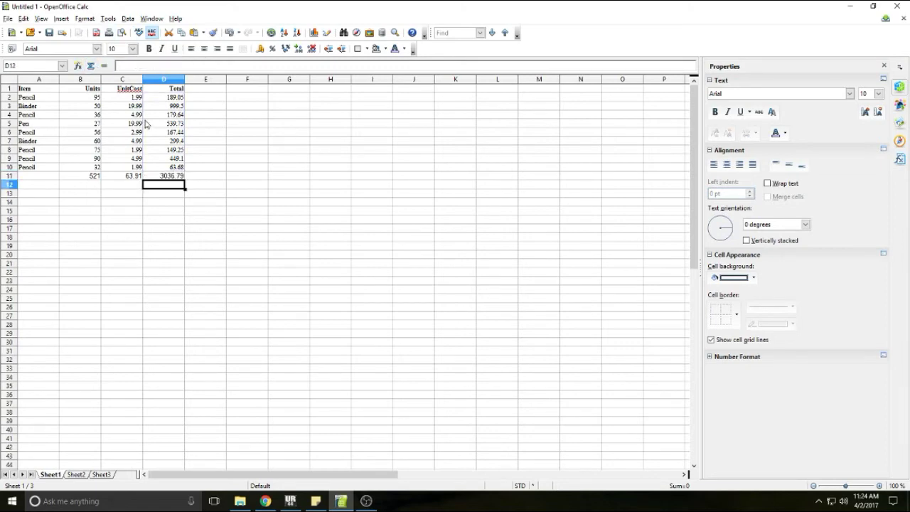
{"action": "left_click", "coordinate": [198, 194]}
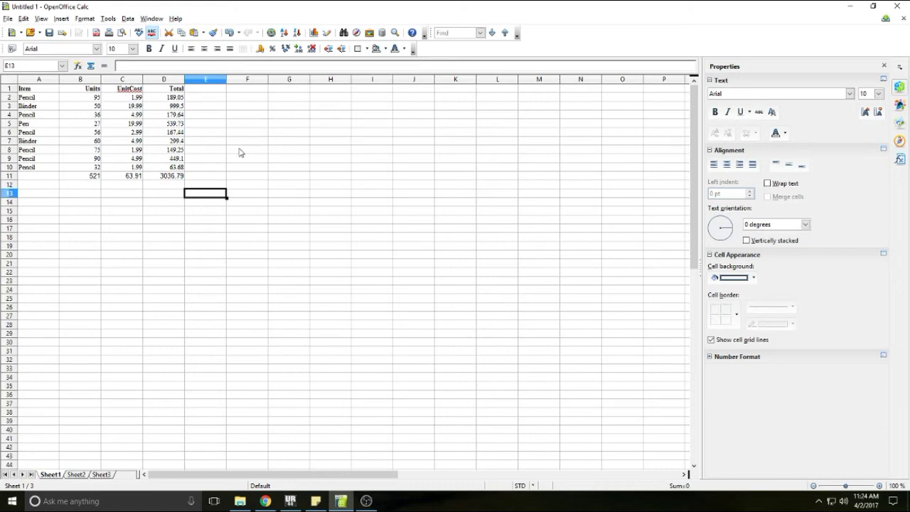
{"action": "left_click", "coordinate": [195, 98]}
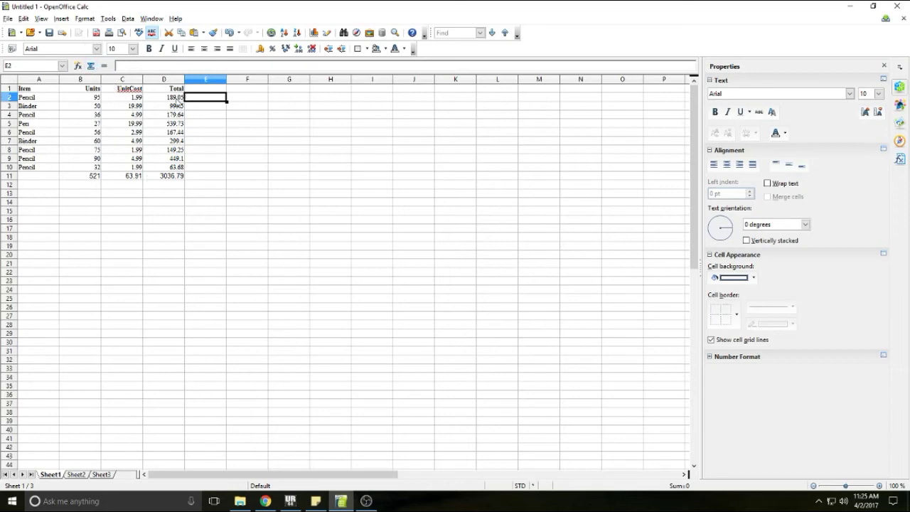
{"action": "left_click", "coordinate": [177, 99]}
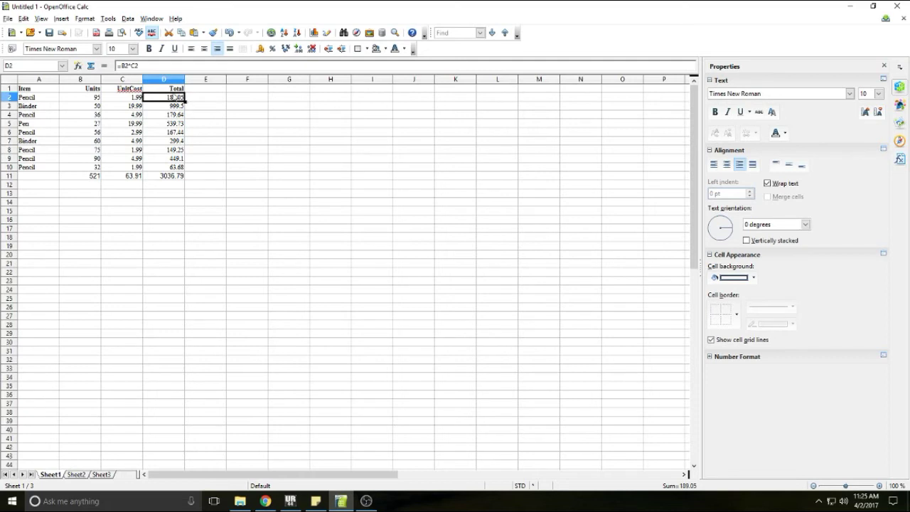
Step: Clear the sum formulas from cells D11, C11 and B11 below the table
{"action": "left_click", "coordinate": [174, 179]}
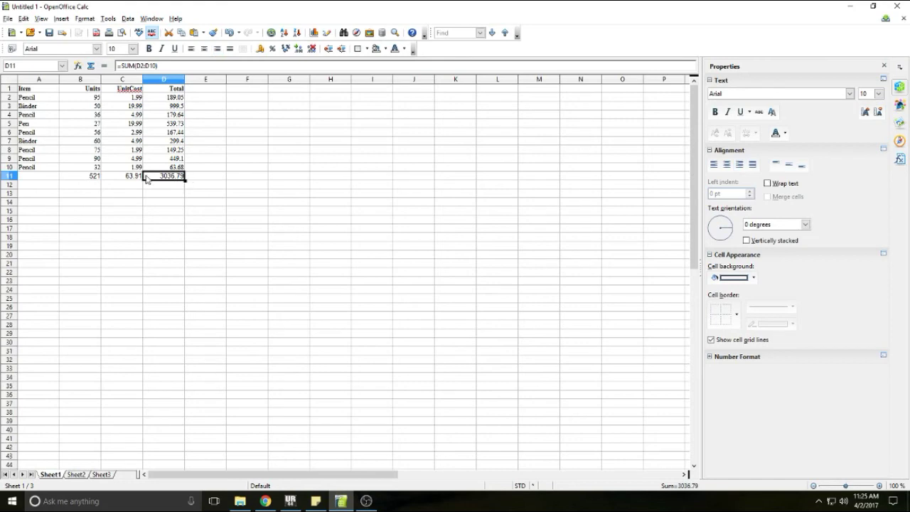
{"action": "key", "text": "BackSpace"}
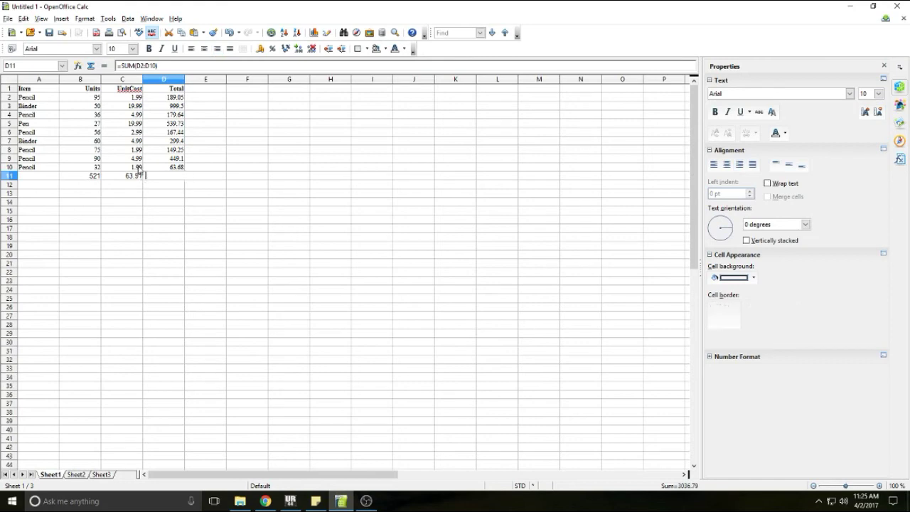
{"action": "left_click", "coordinate": [132, 177]}
{"action": "key", "text": "BackSpace"}
{"action": "left_click", "coordinate": [93, 177]}
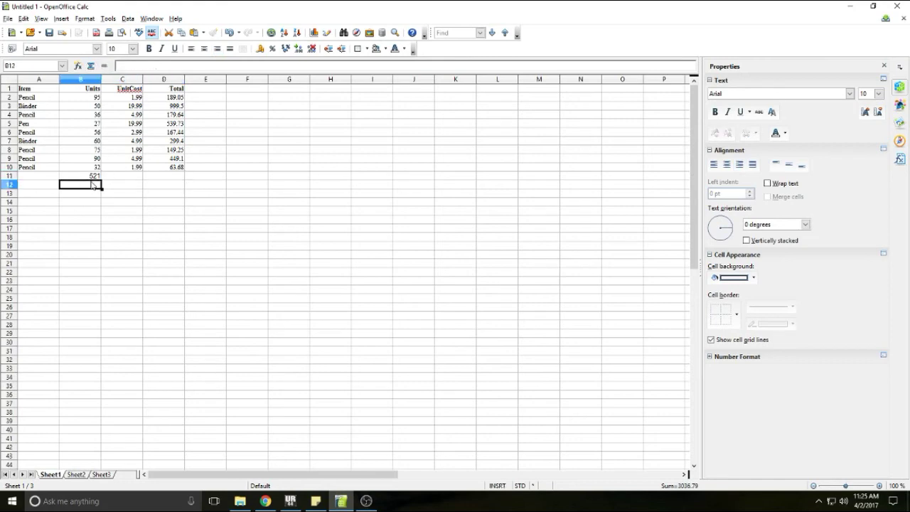
{"action": "key", "text": "BackSpace"}
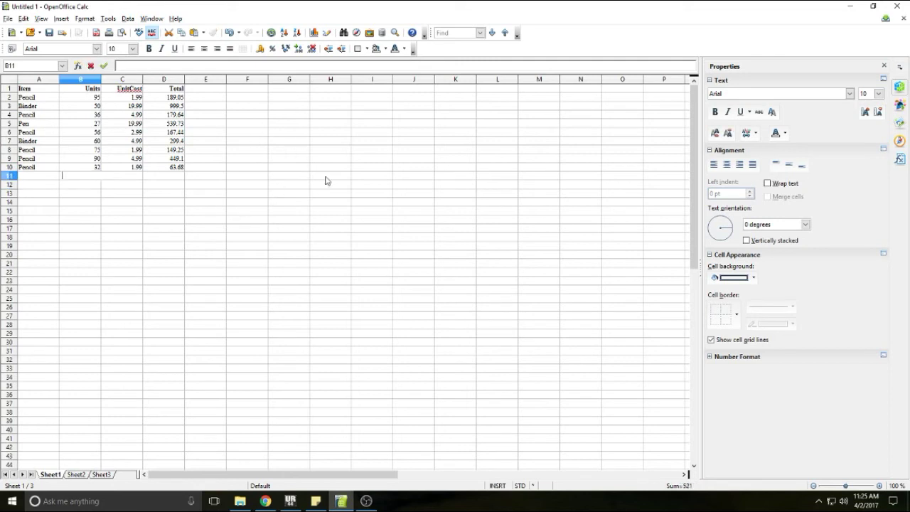